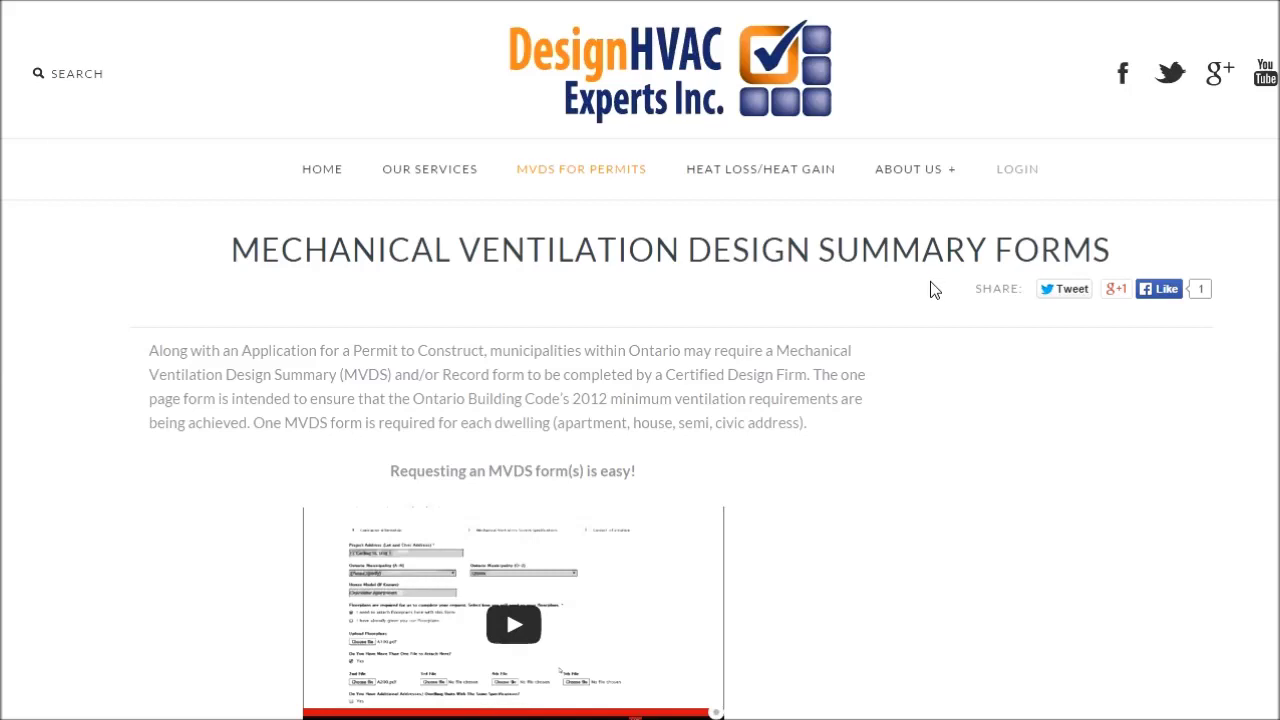
Scroll the MVDS for Permits page past the intro and video to the Contractor Information form.
scroll(907, 408, "down", 7)
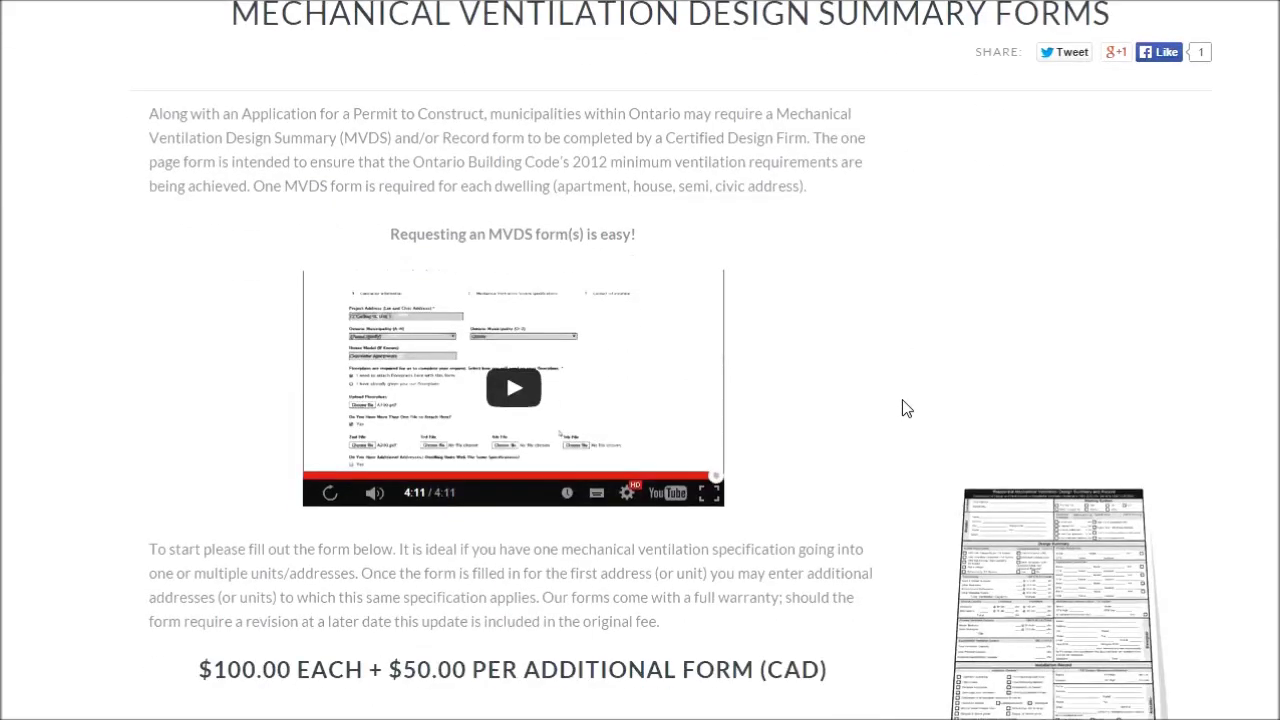
scroll(906, 371, "down", 1)
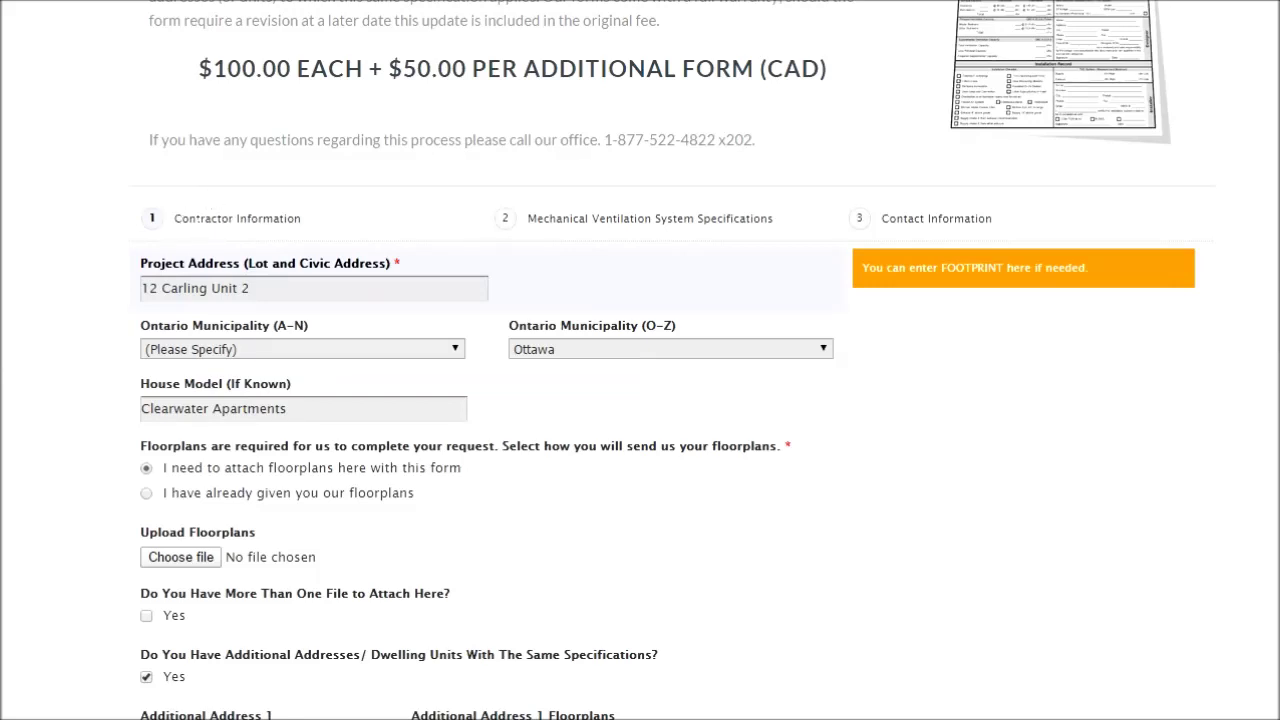
scroll(221, 203, "down", 1)
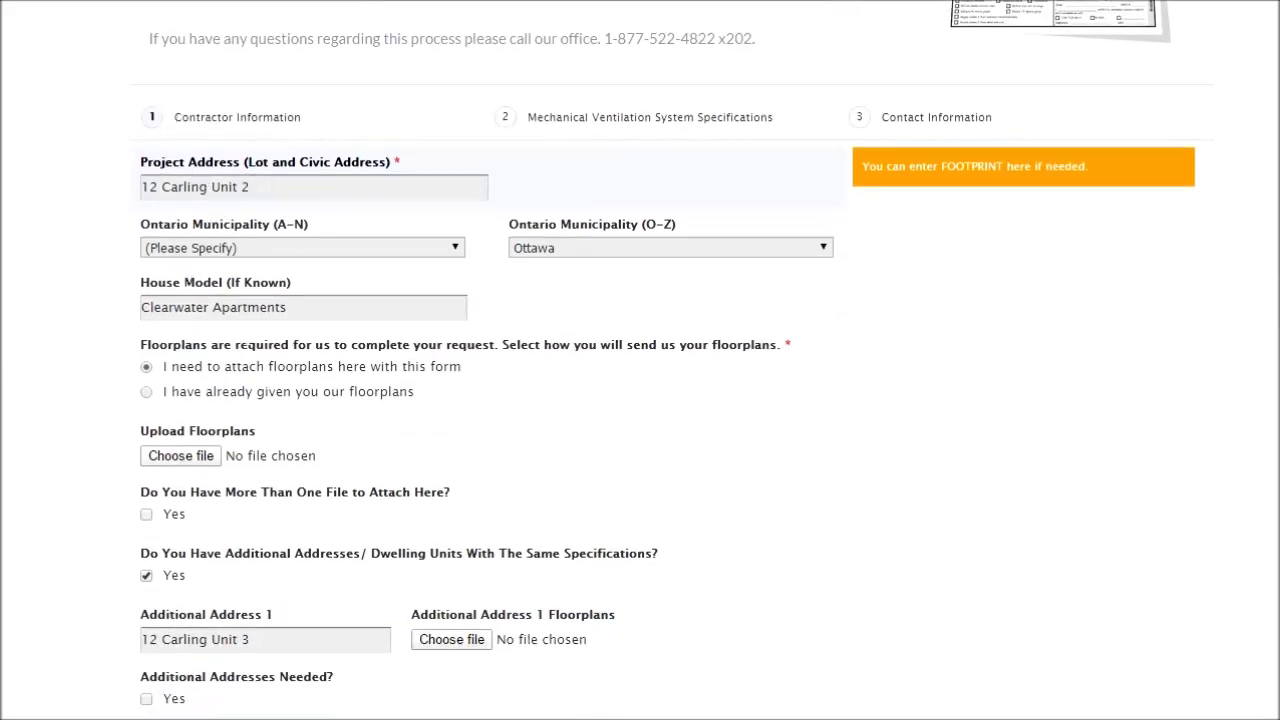
scroll(240, 345, "down", 1)
scroll(246, 343, "up", 1)
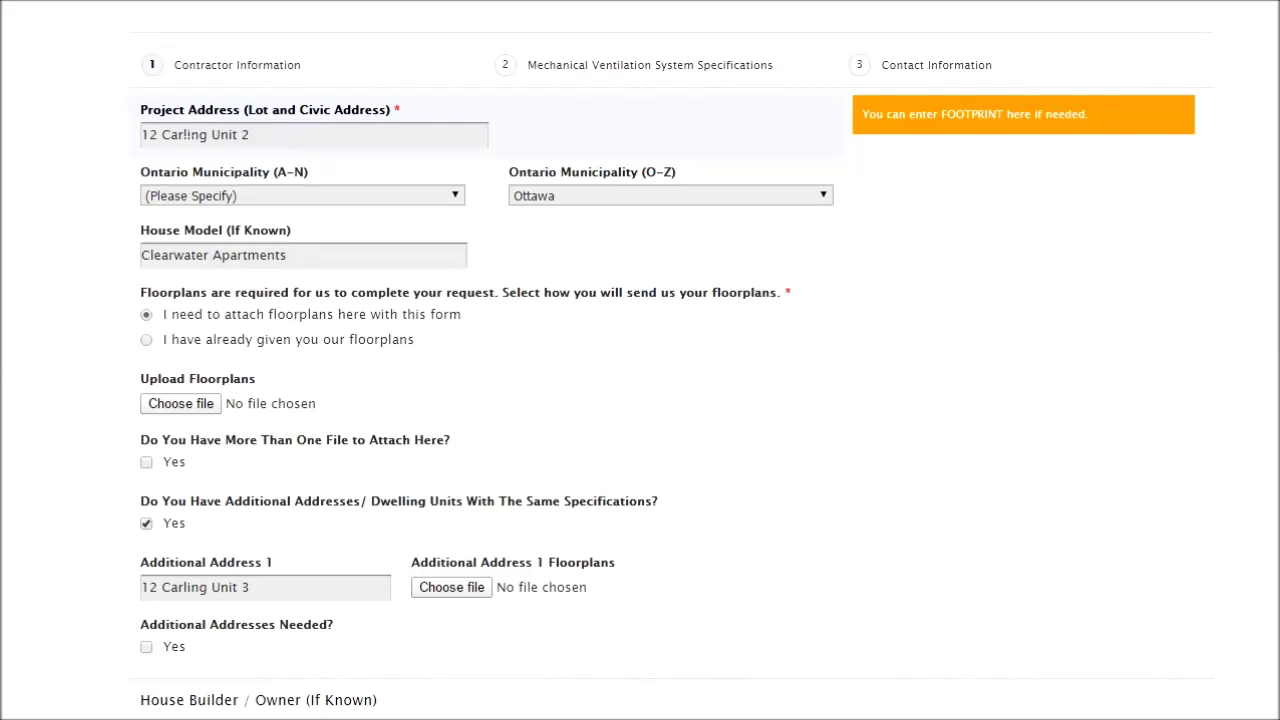
type("2")
scroll(314, 172, "down", 1)
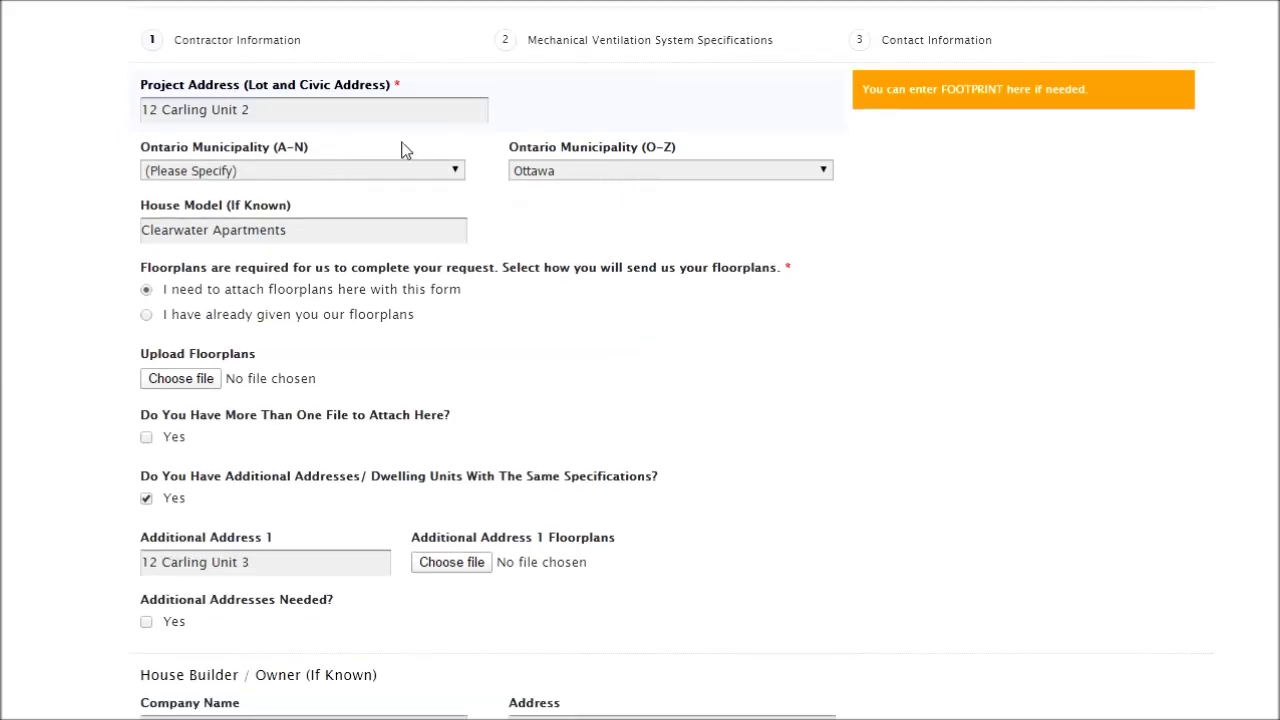
Keep Ottawa as the Ontario municipality (O-Z) and bring up the Upload Floorplans file picker.
left_click(692, 176)
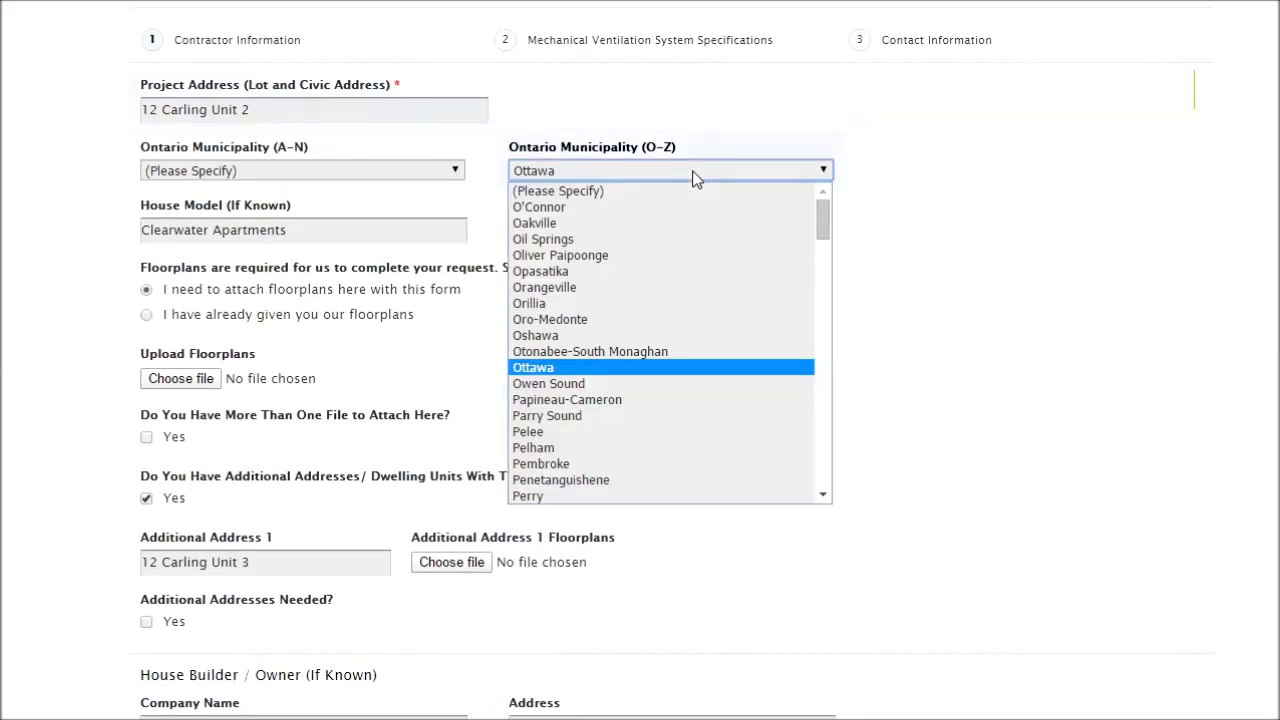
left_click(643, 367)
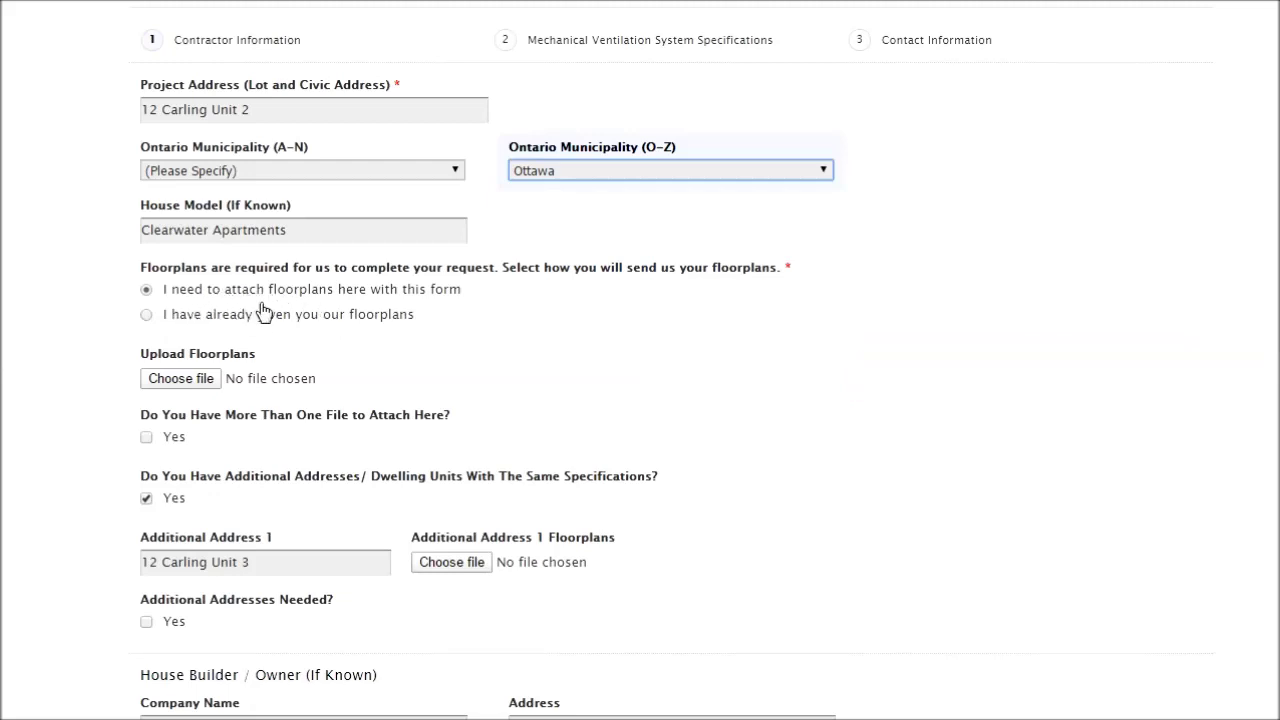
scroll(230, 305, "down", 1)
left_click(186, 302)
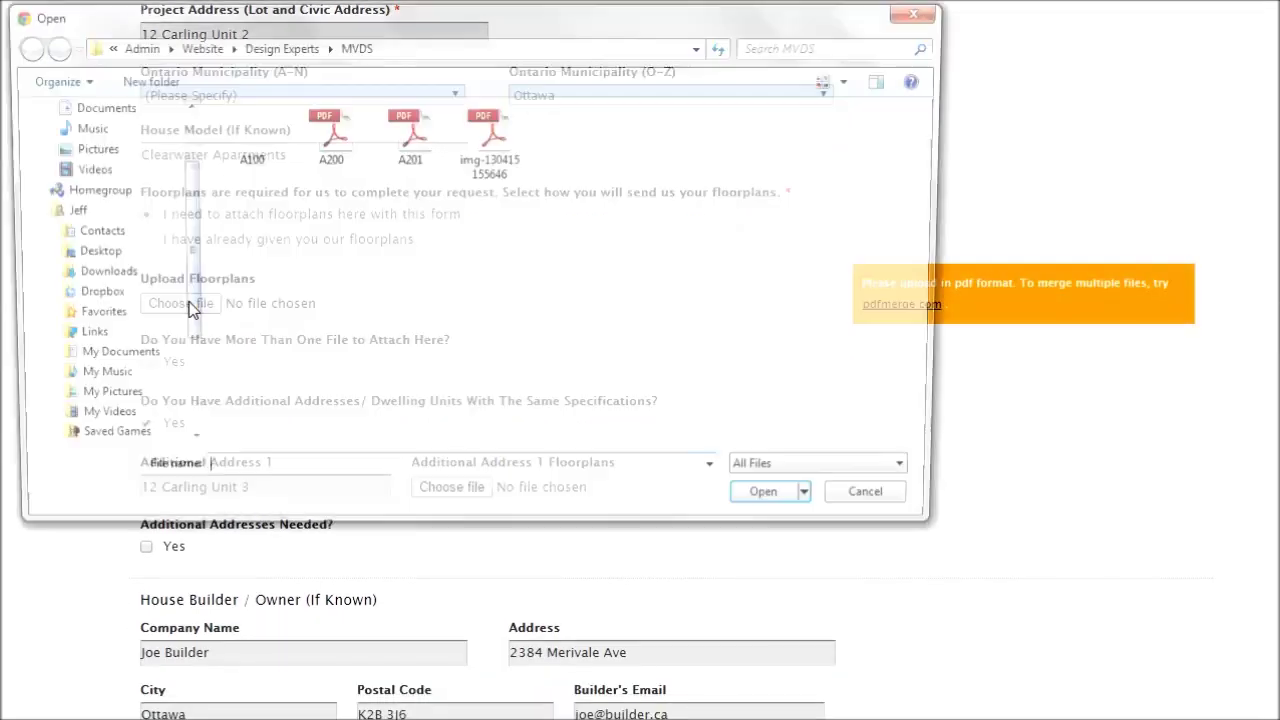
Attach A100.pdf from the MVDS folder as the main floorplan.
left_click(245, 135)
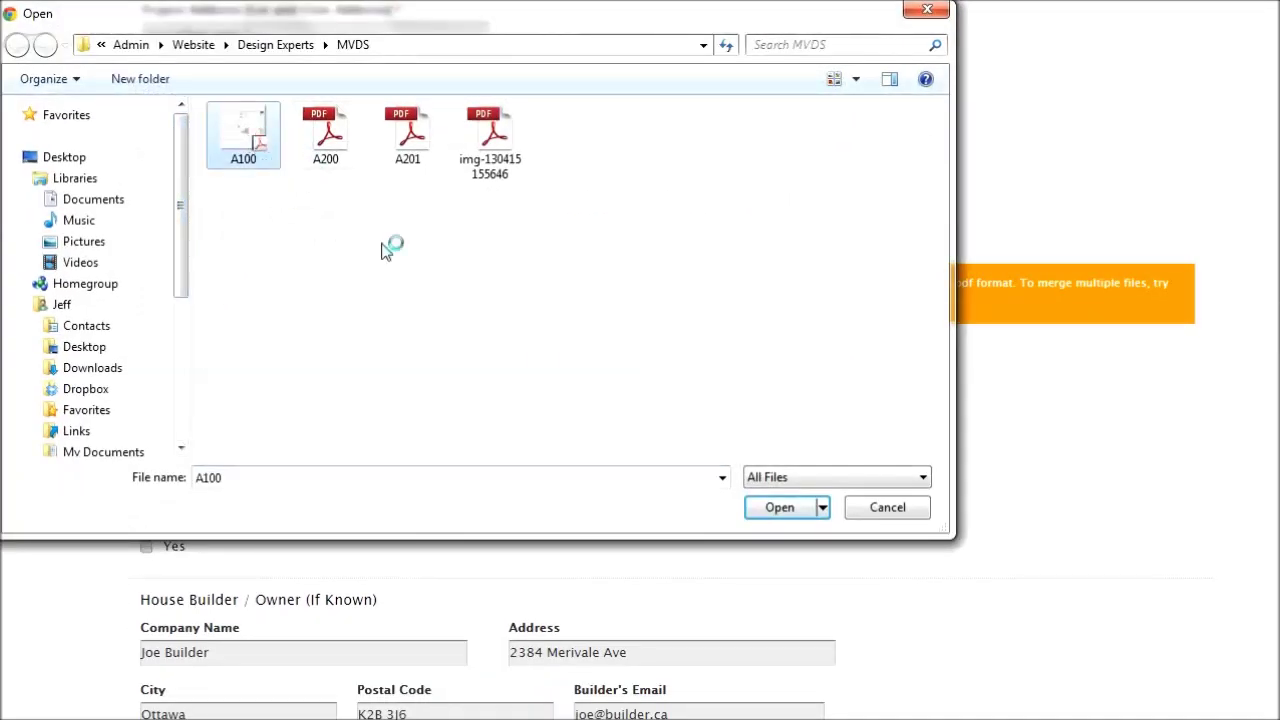
left_click(790, 512)
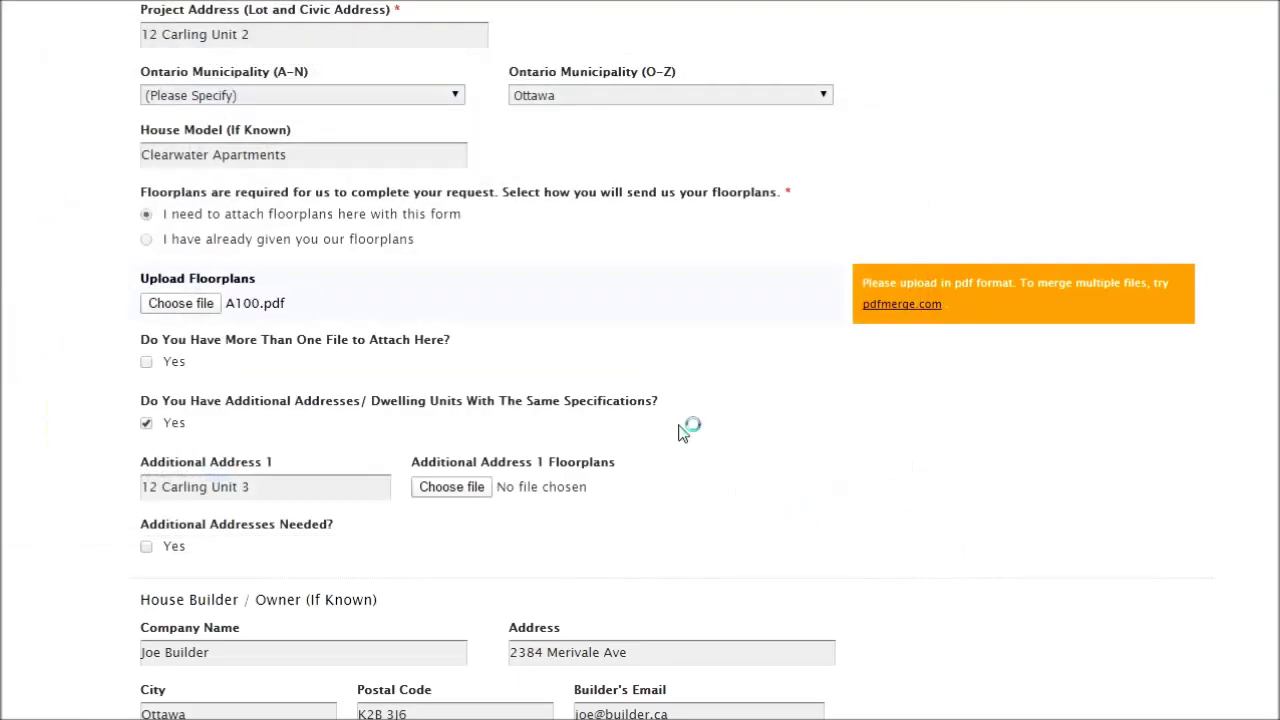
scroll(271, 309, "down", 1)
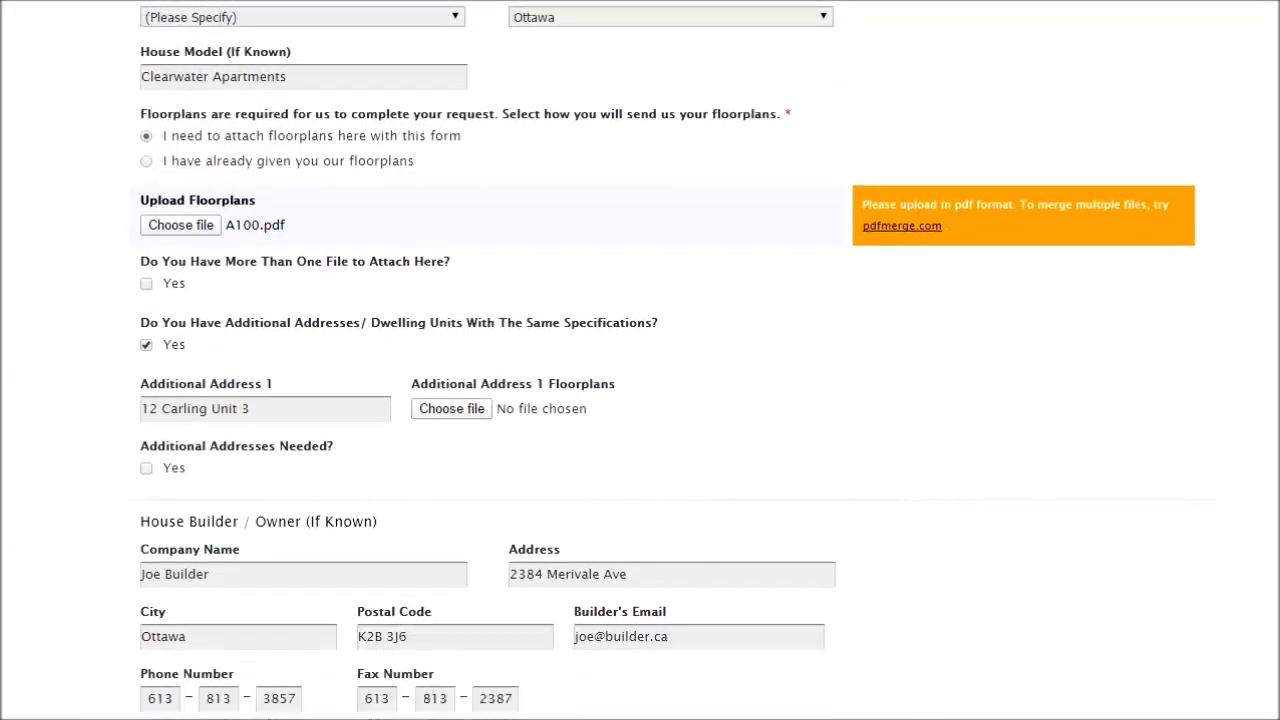
Set 'More Than One File' to Yes and attach A200.pdf as the 2nd file.
left_click(147, 285)
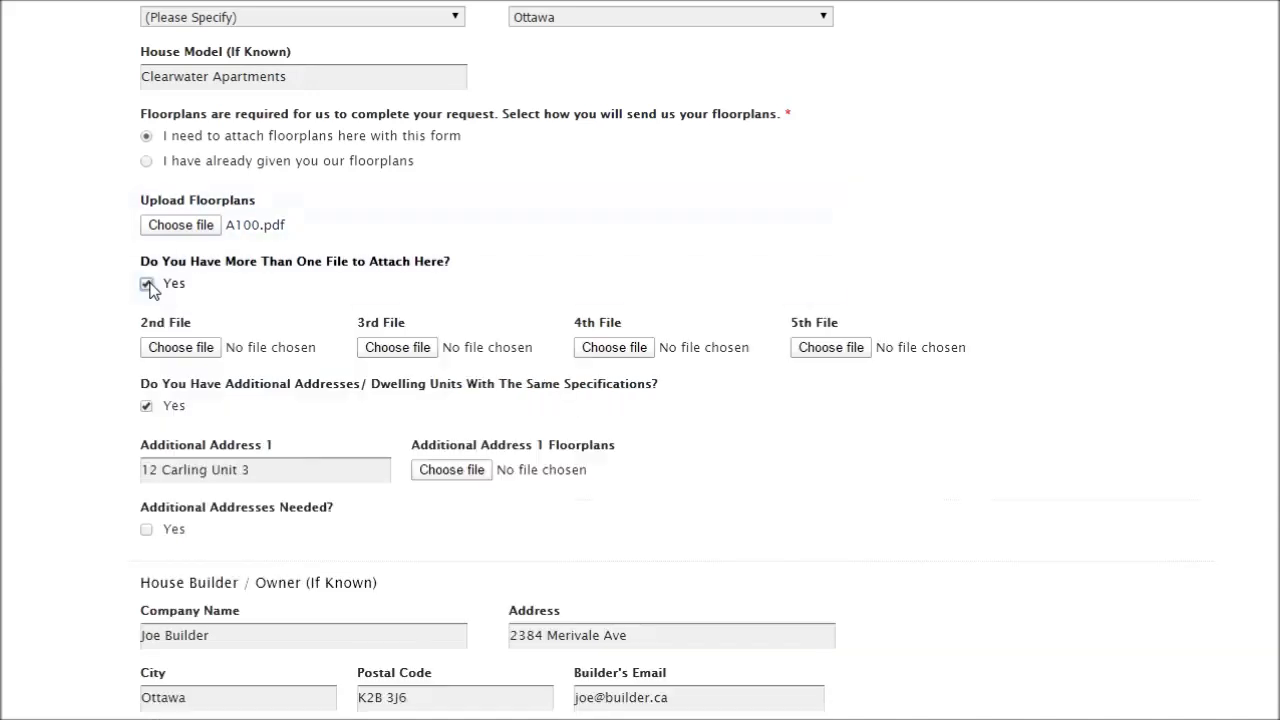
left_click(200, 349)
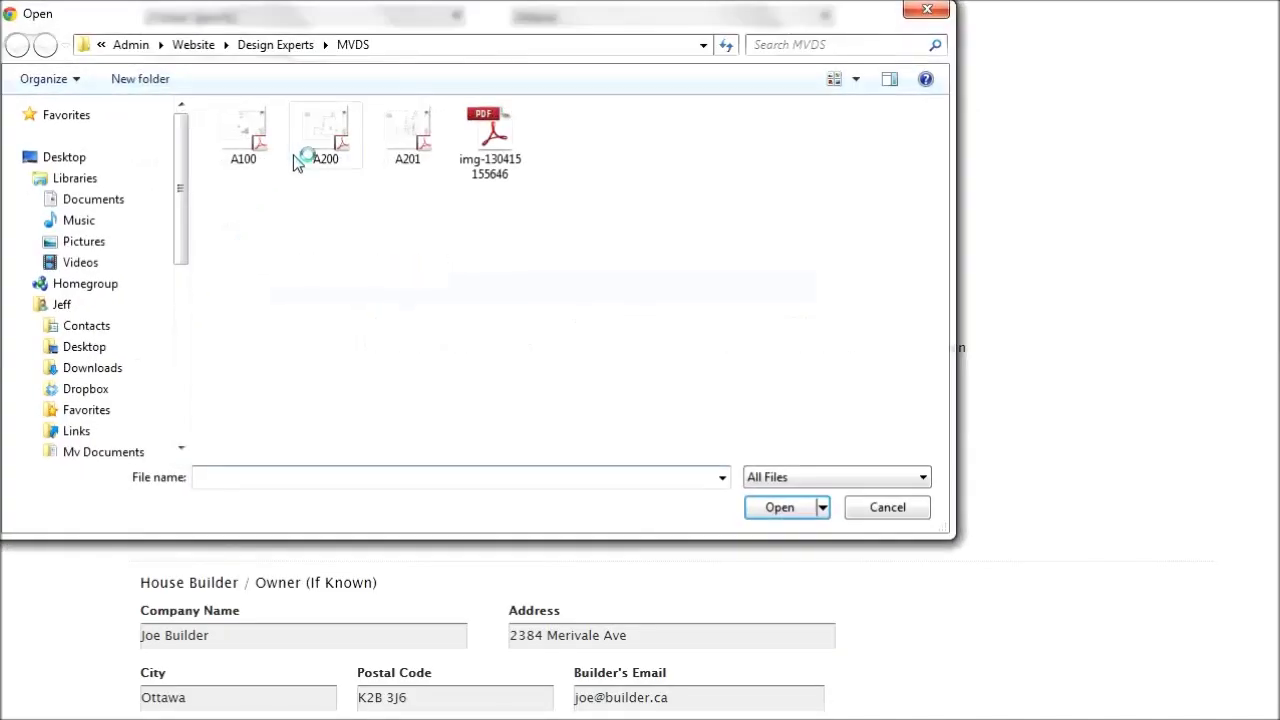
left_click(312, 150)
left_click(782, 510)
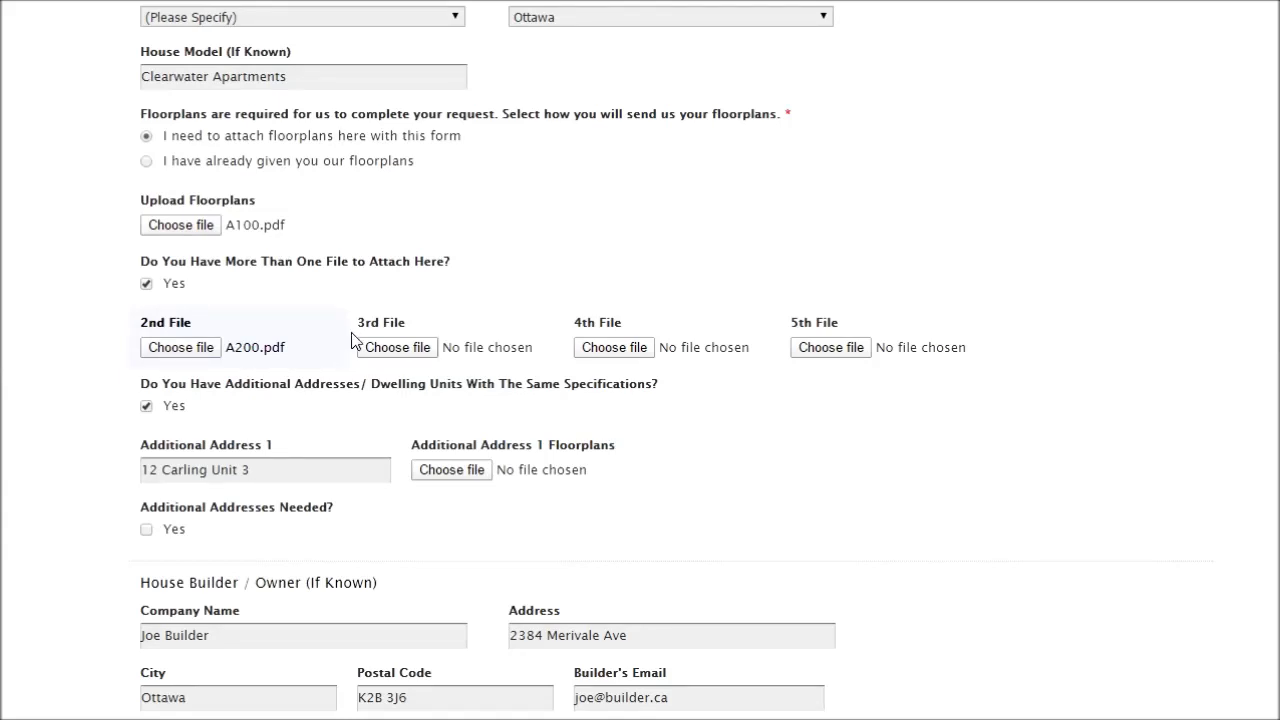
scroll(440, 325, "down", 1)
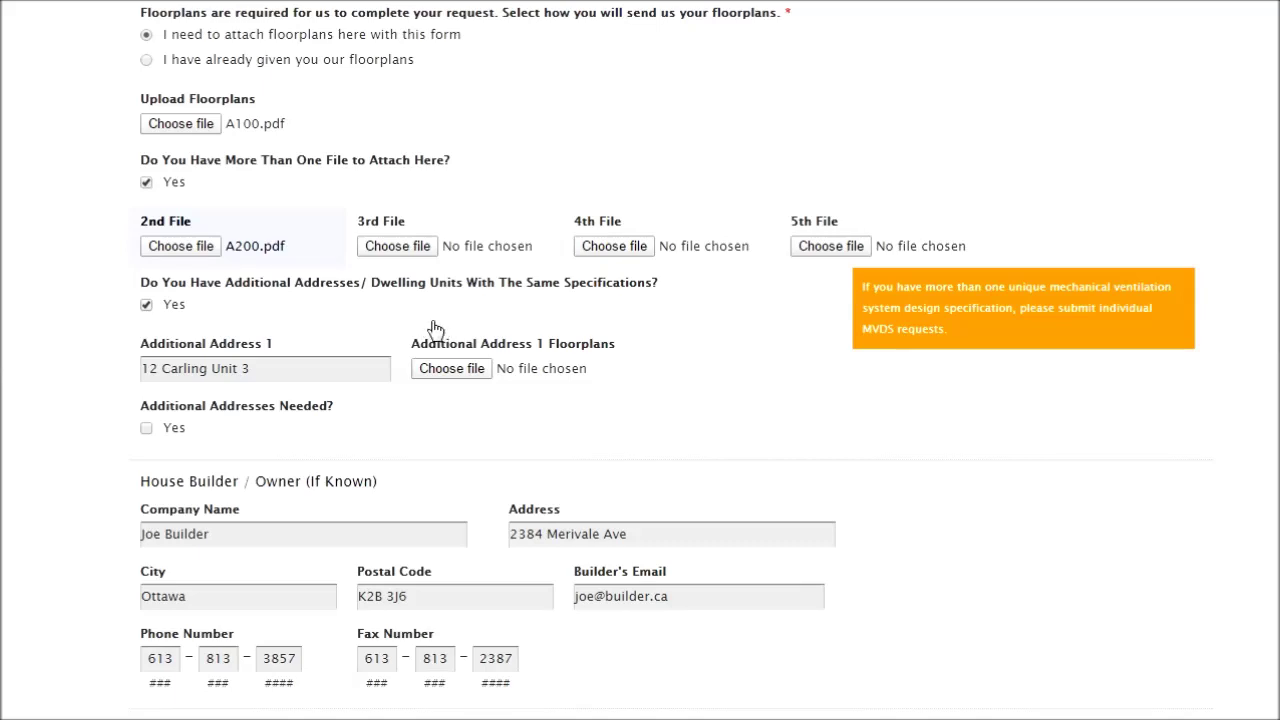
scroll(430, 329, "down", 2)
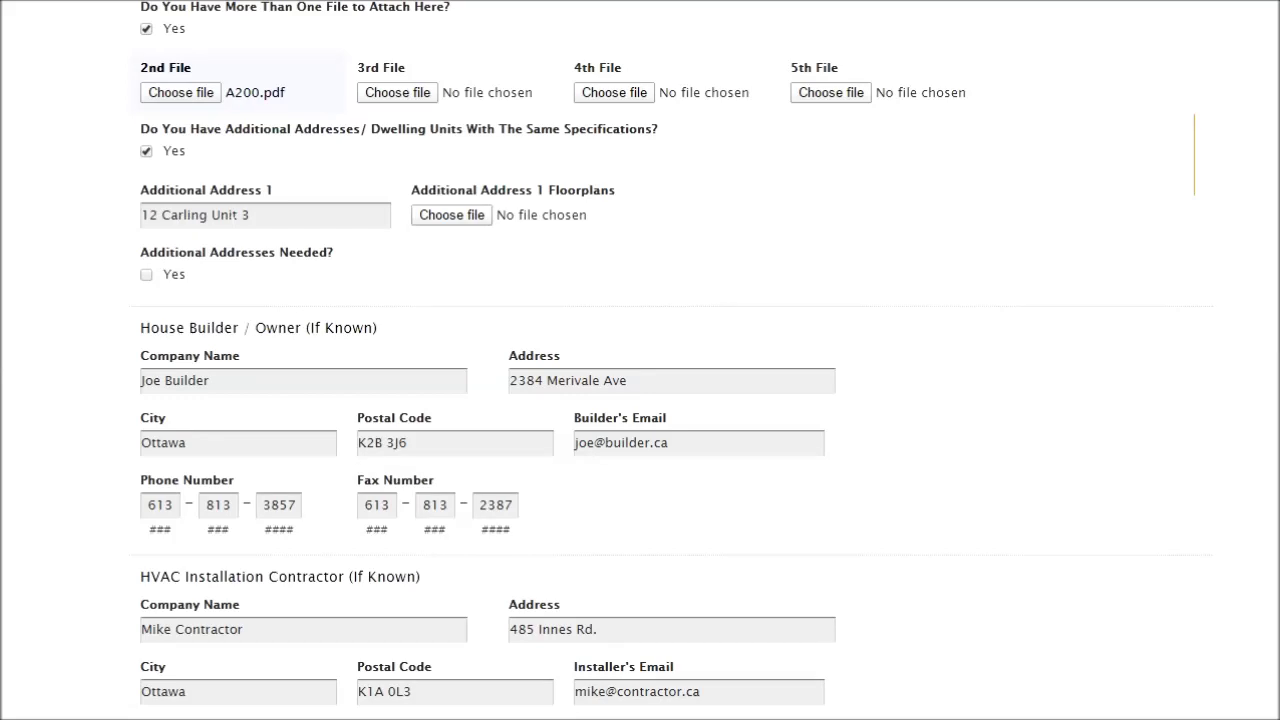
scroll(323, 240, "down", 5)
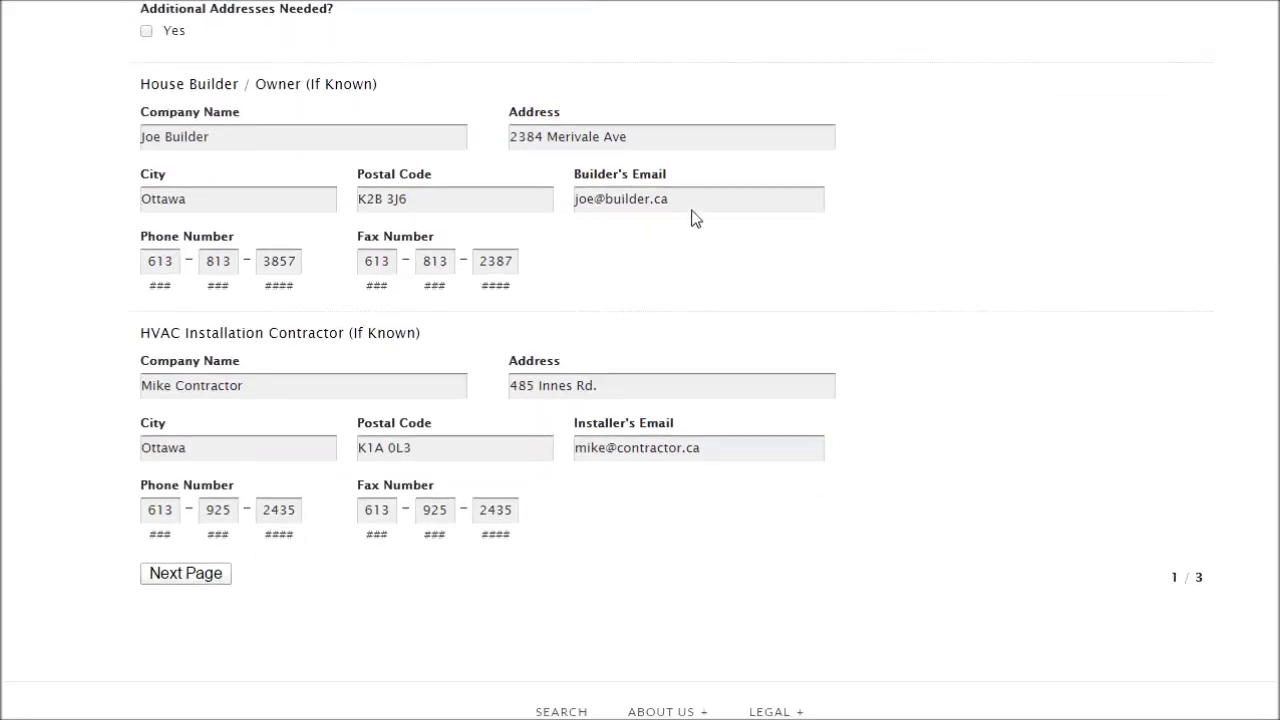
scroll(460, 312, "down", 2)
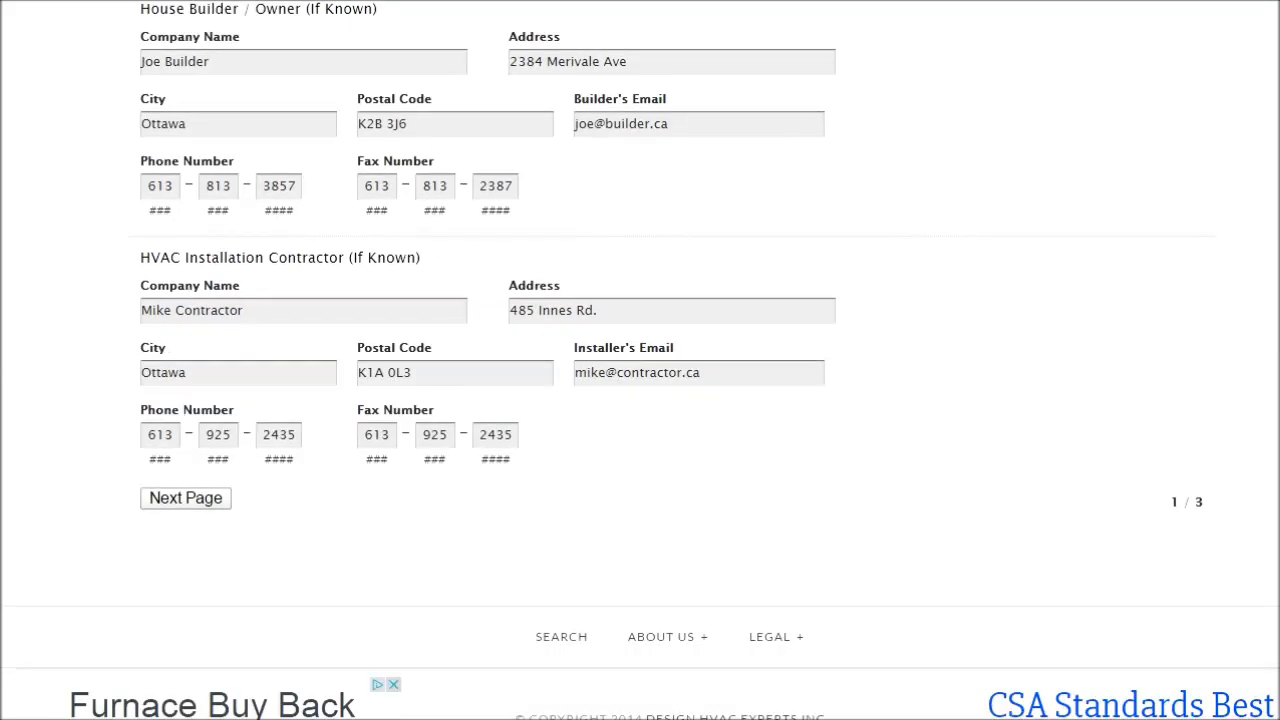
left_click(186, 500)
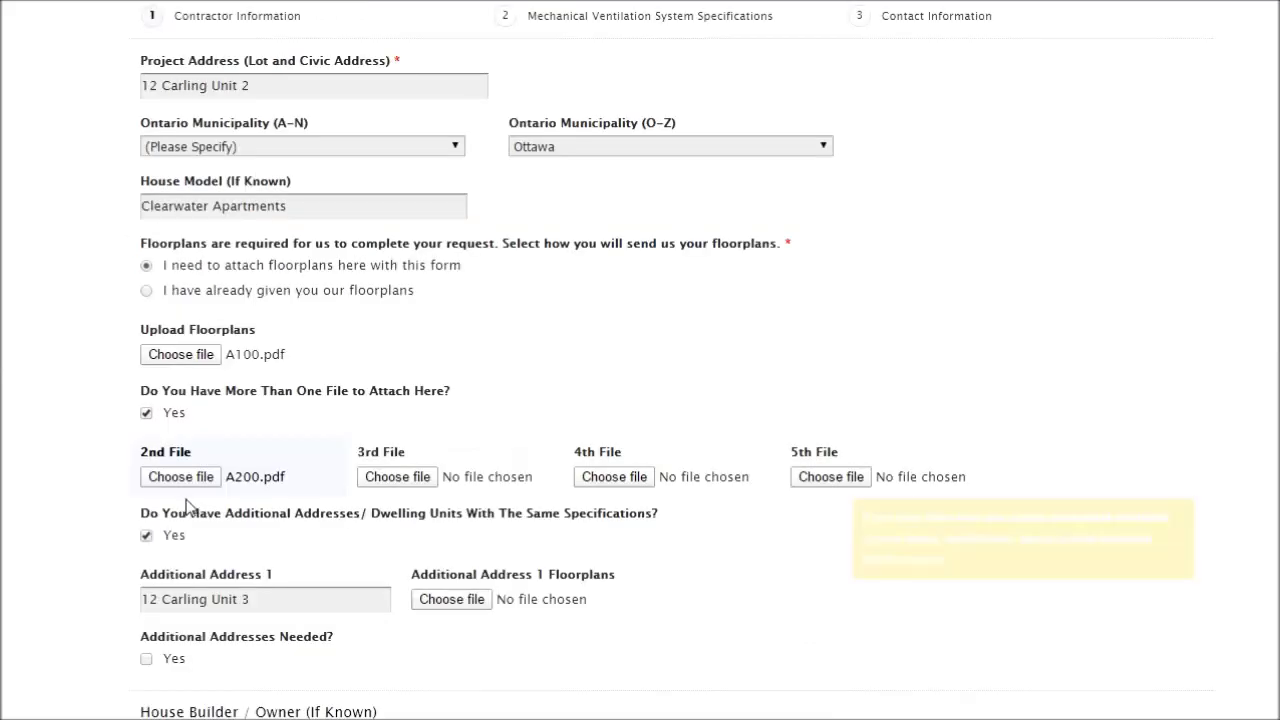
Go full screen, keep the Unknown compliance package, and choose natural gas with Forced Air - Ductwork.
key("F11")
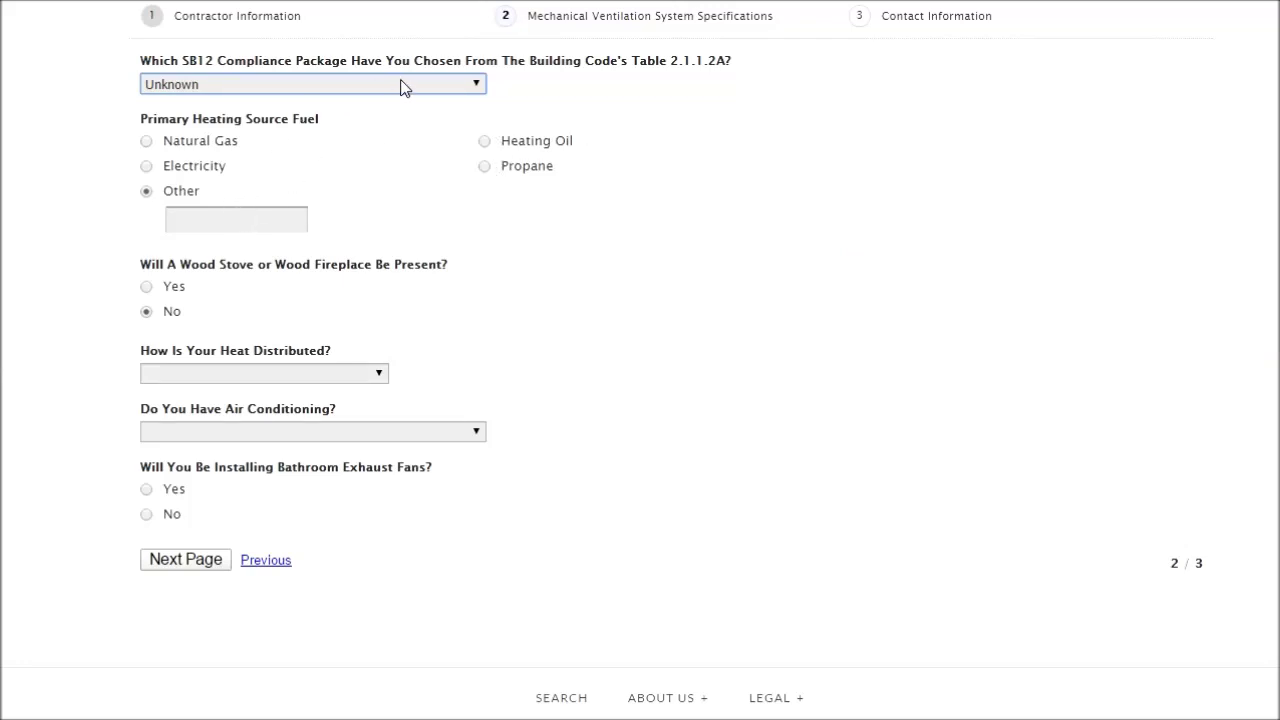
left_click(440, 88)
left_click(394, 120)
left_click(146, 141)
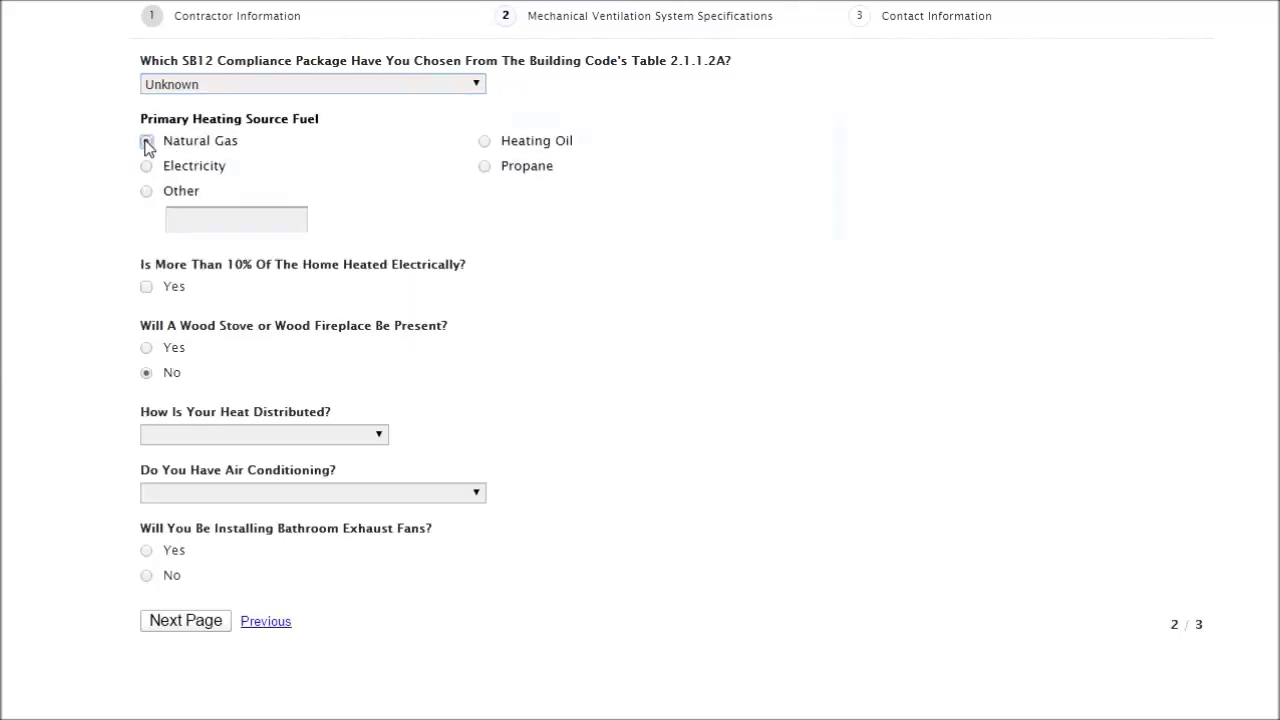
mouse_move(172, 346)
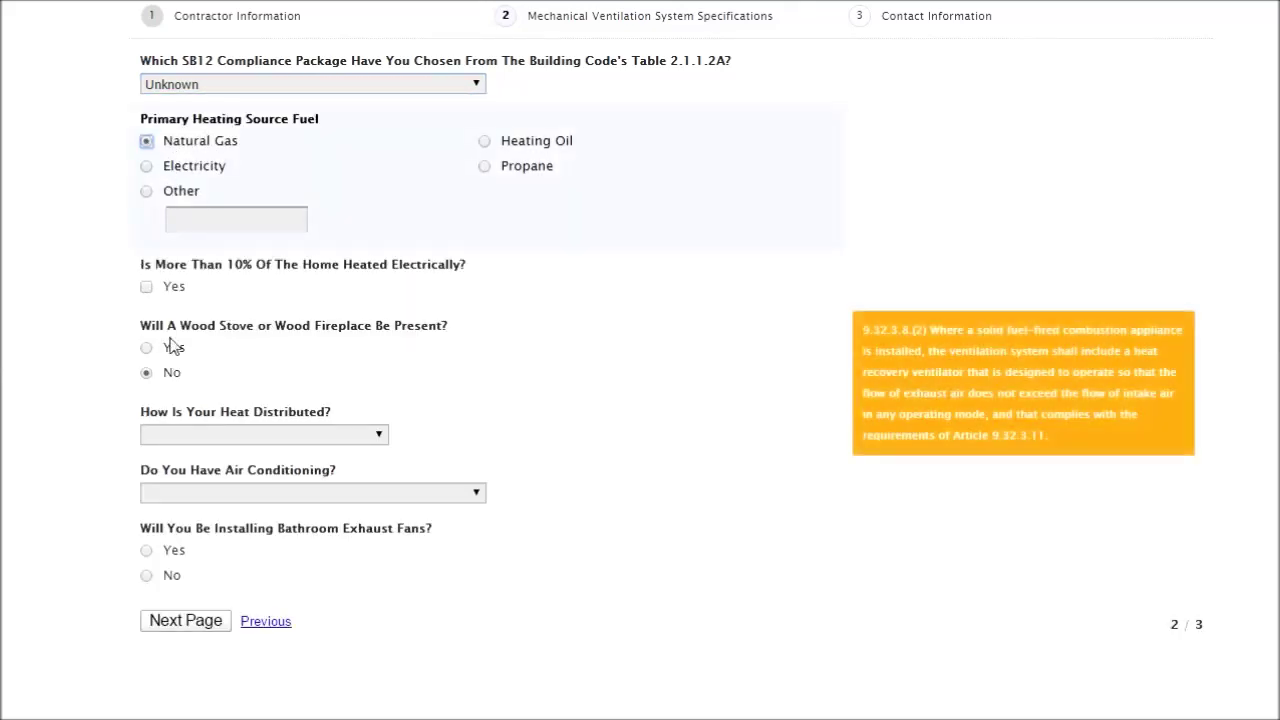
left_click(205, 437)
left_click(215, 472)
Set venting to 2 Pipes - Sealed Vent, HRV to Vanee -H, and bathroom fans to No.
scroll(310, 407, "down", 1)
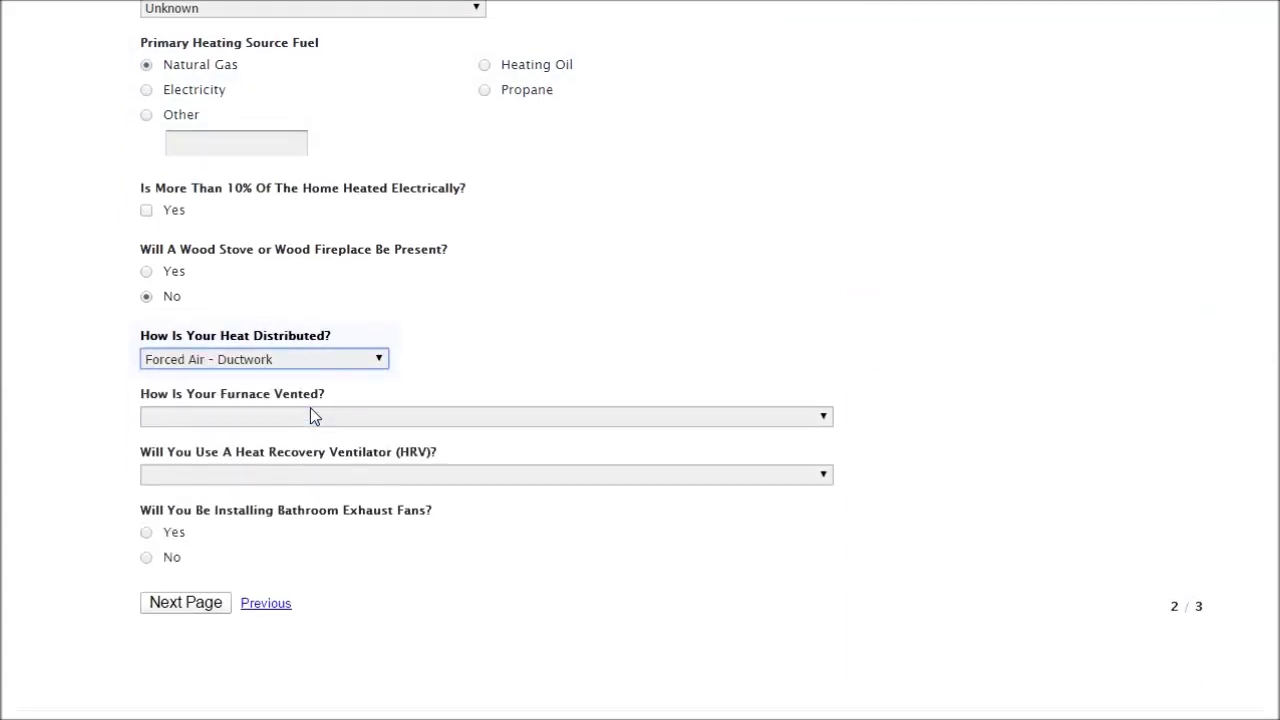
mouse_move(315, 398)
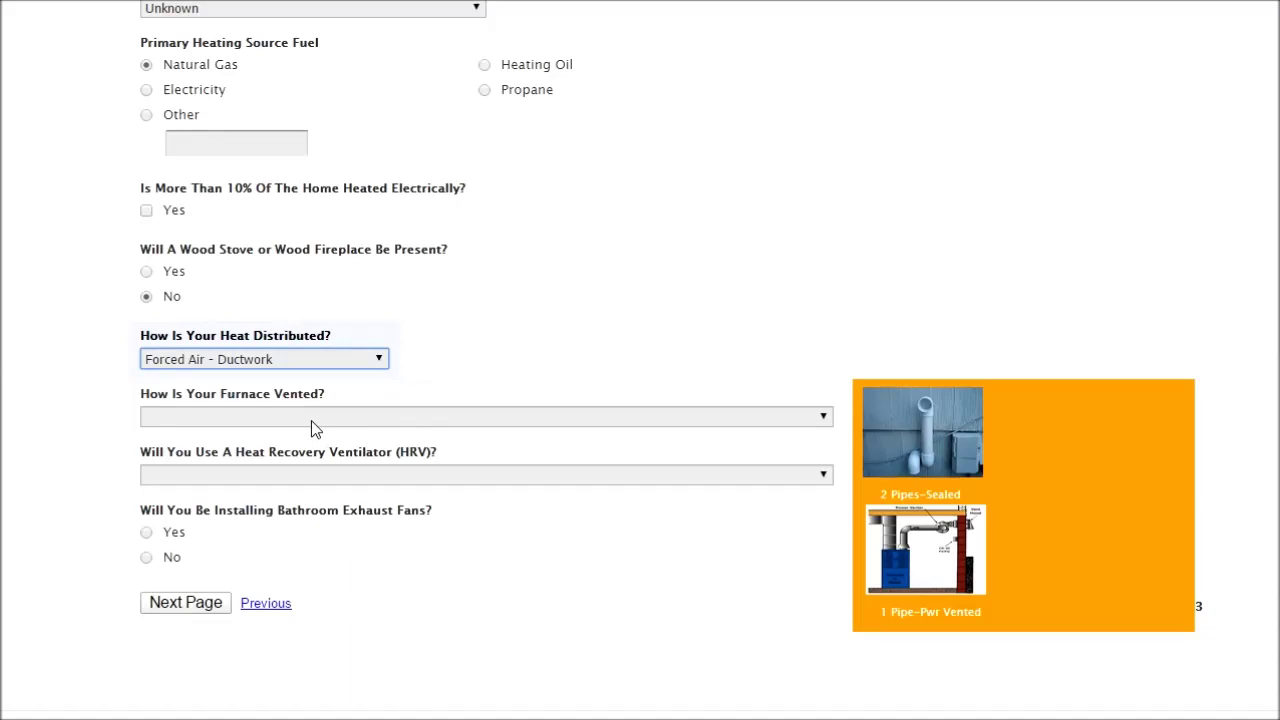
left_click(309, 423)
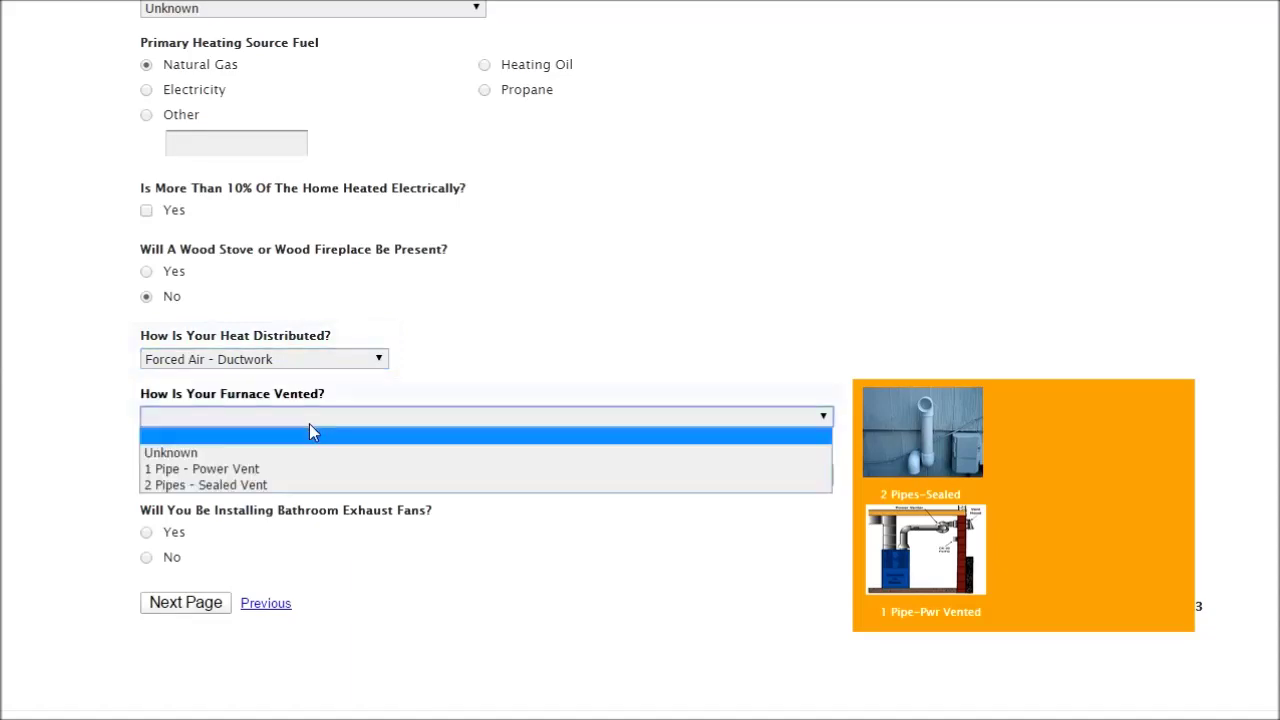
left_click(285, 485)
left_click(280, 479)
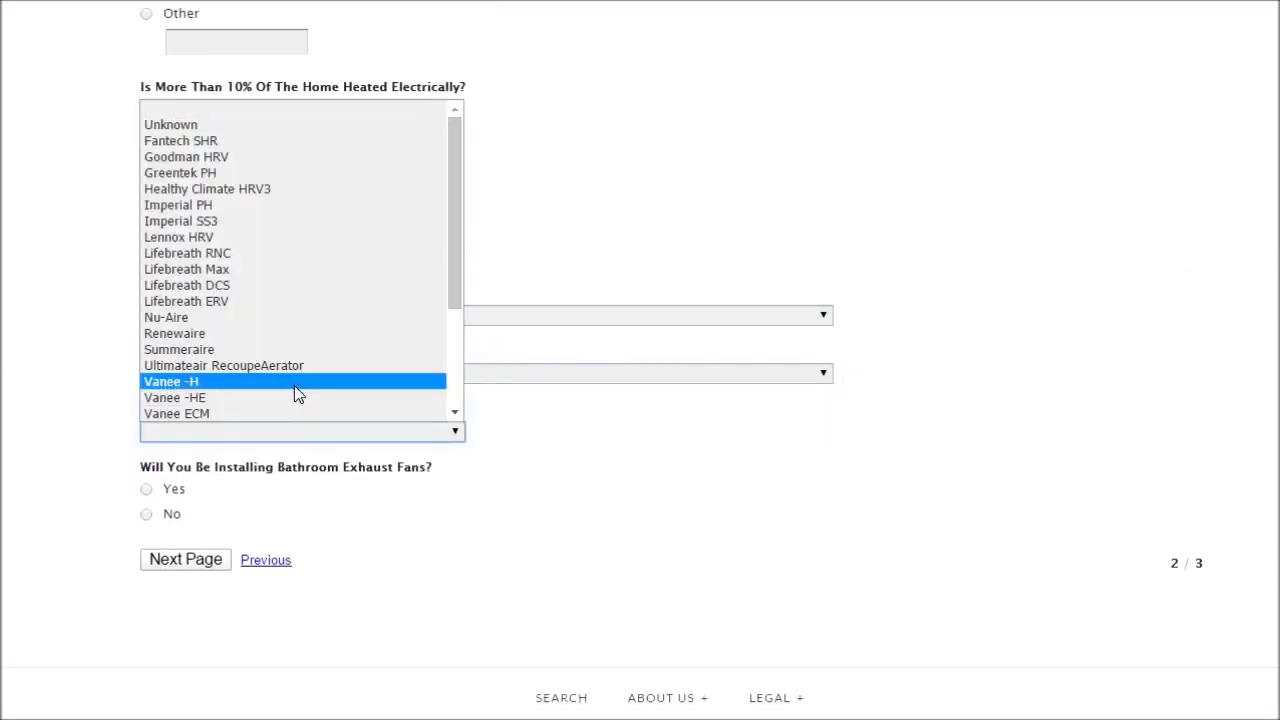
left_click(294, 383)
left_click(147, 515)
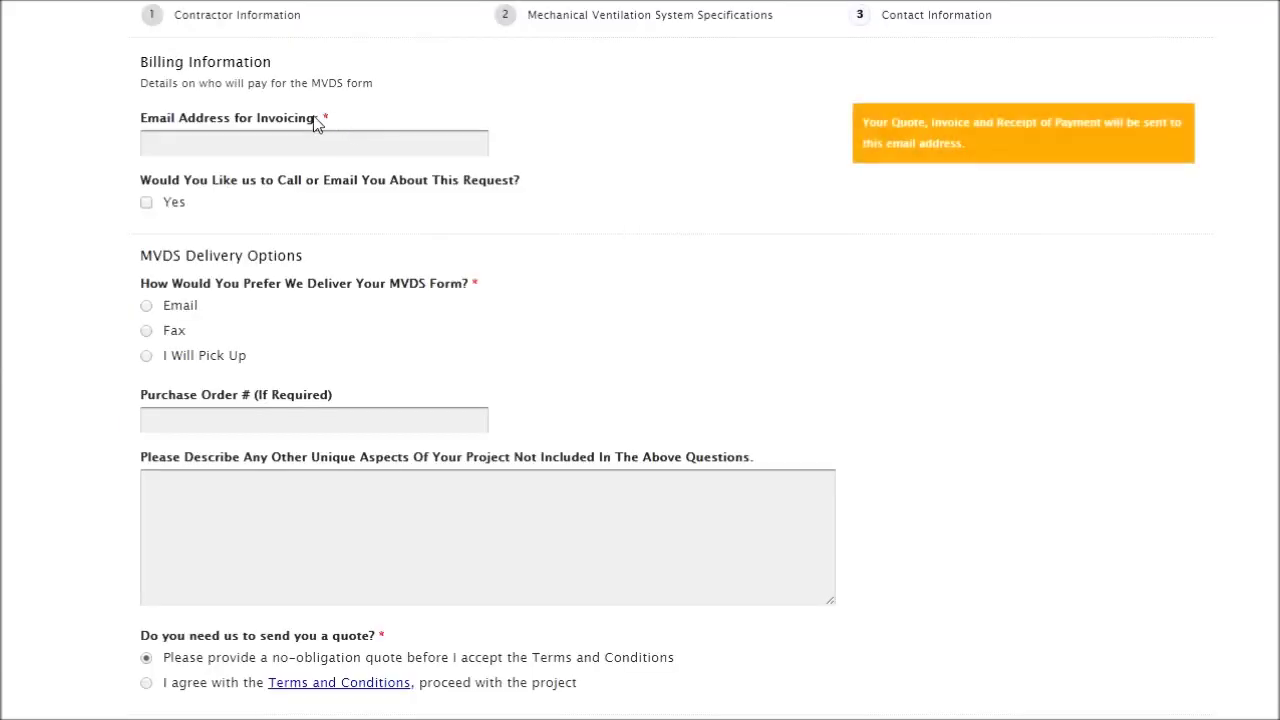
Enter the invoicing e-mail address and answer Yes to being called or e-mailed.
left_click(315, 147)
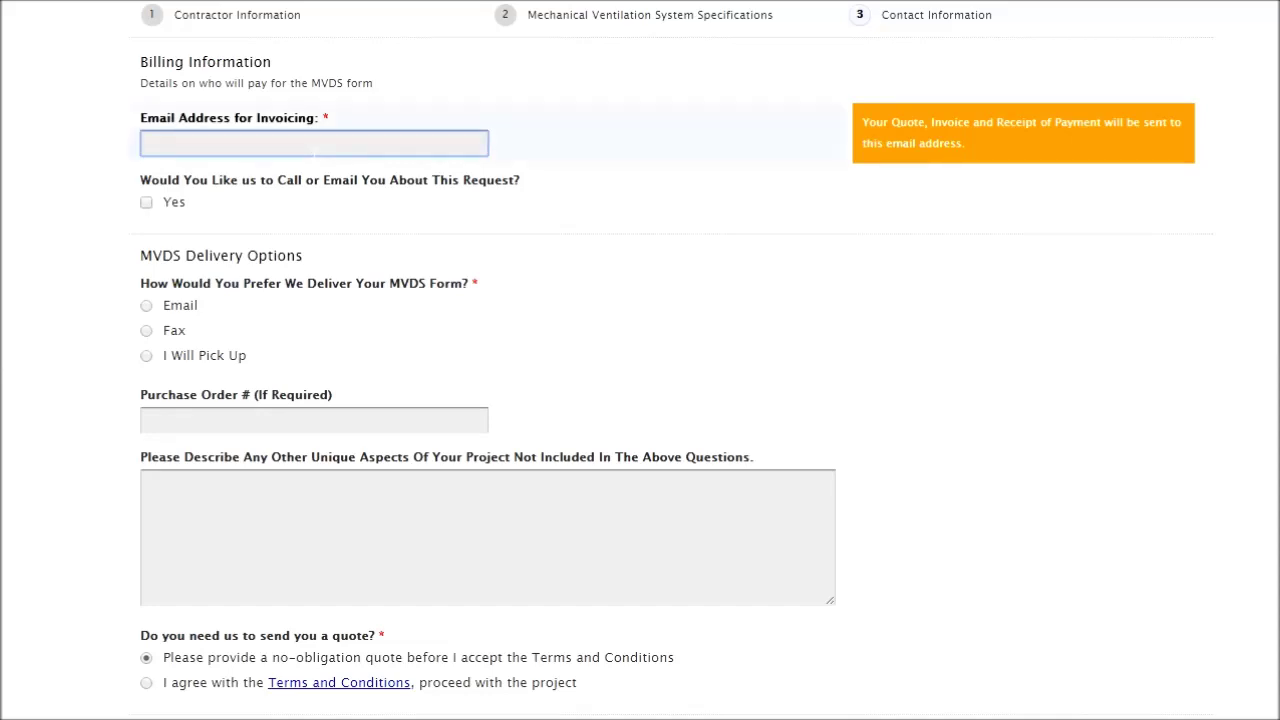
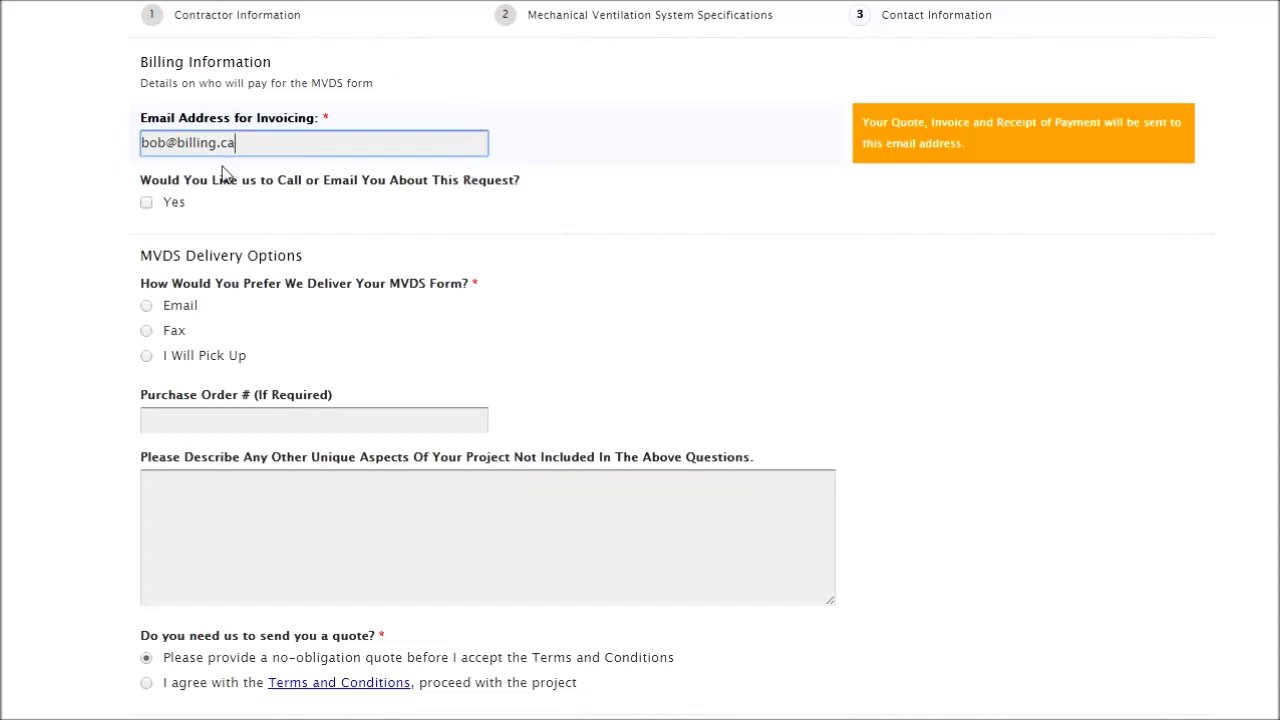
left_click(146, 203)
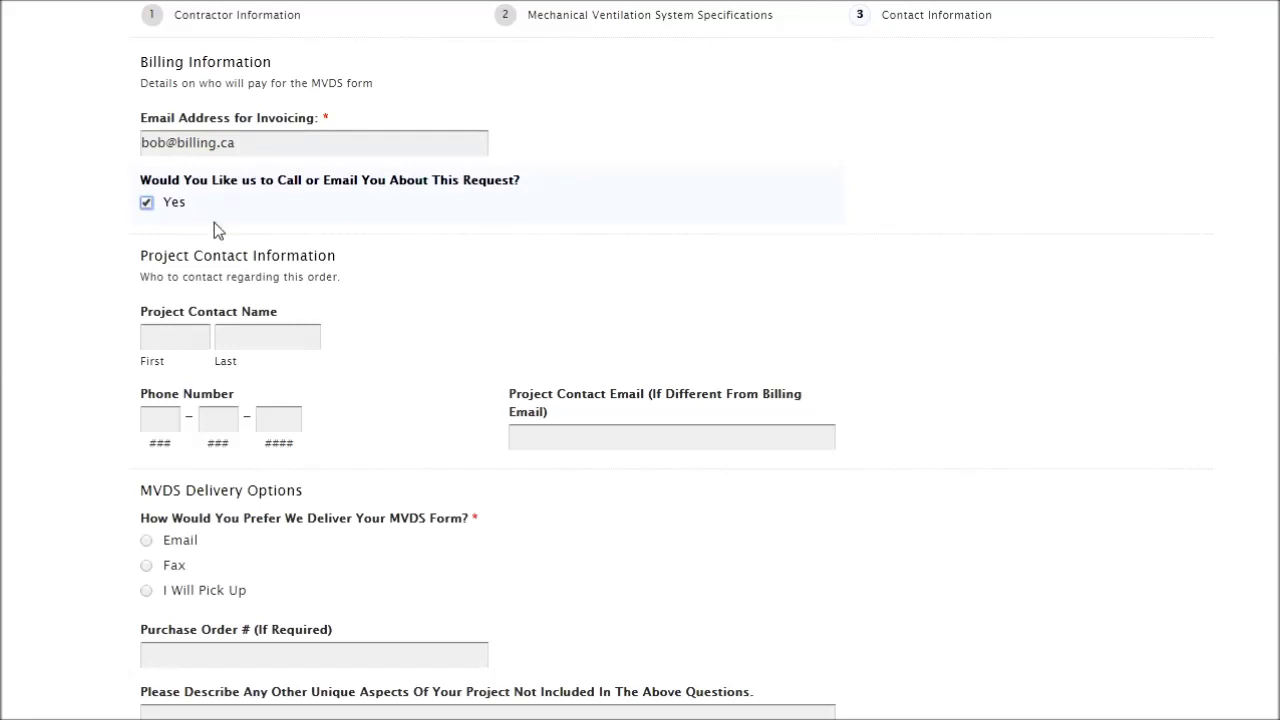
scroll(352, 288, "down", 1)
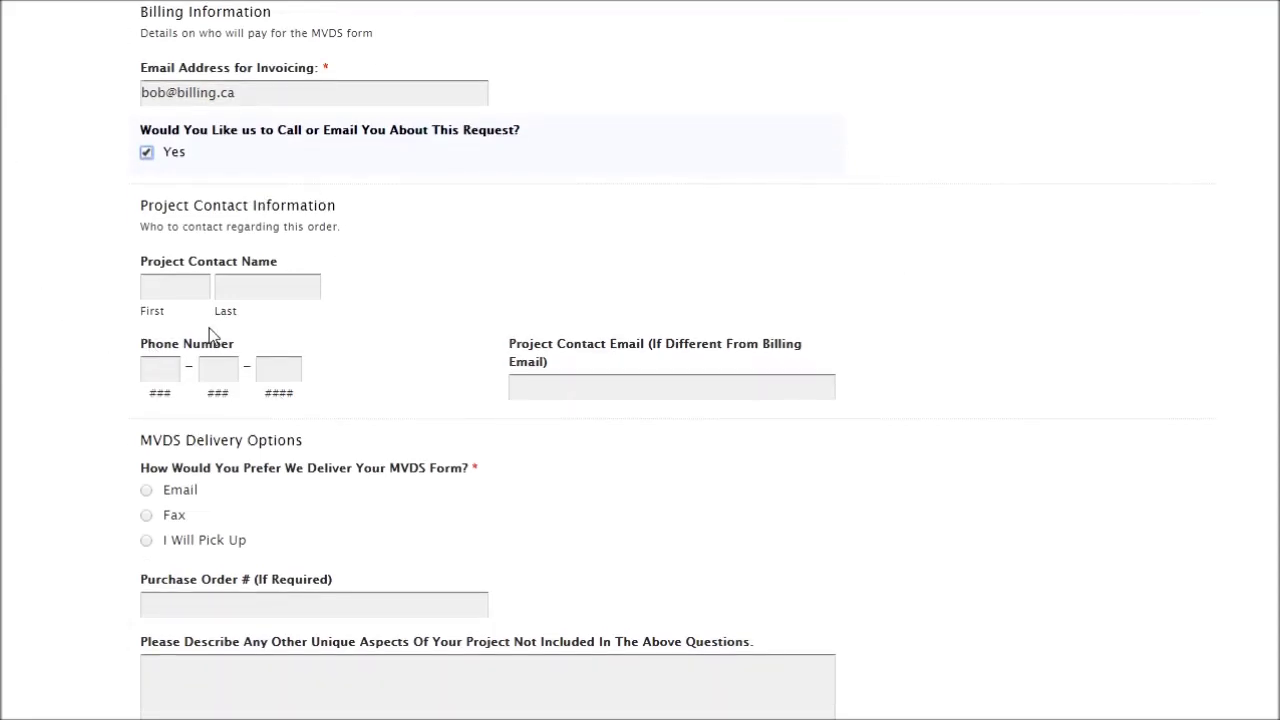
Fill in the project contact's first name, last name and e-mail address.
left_click(196, 290)
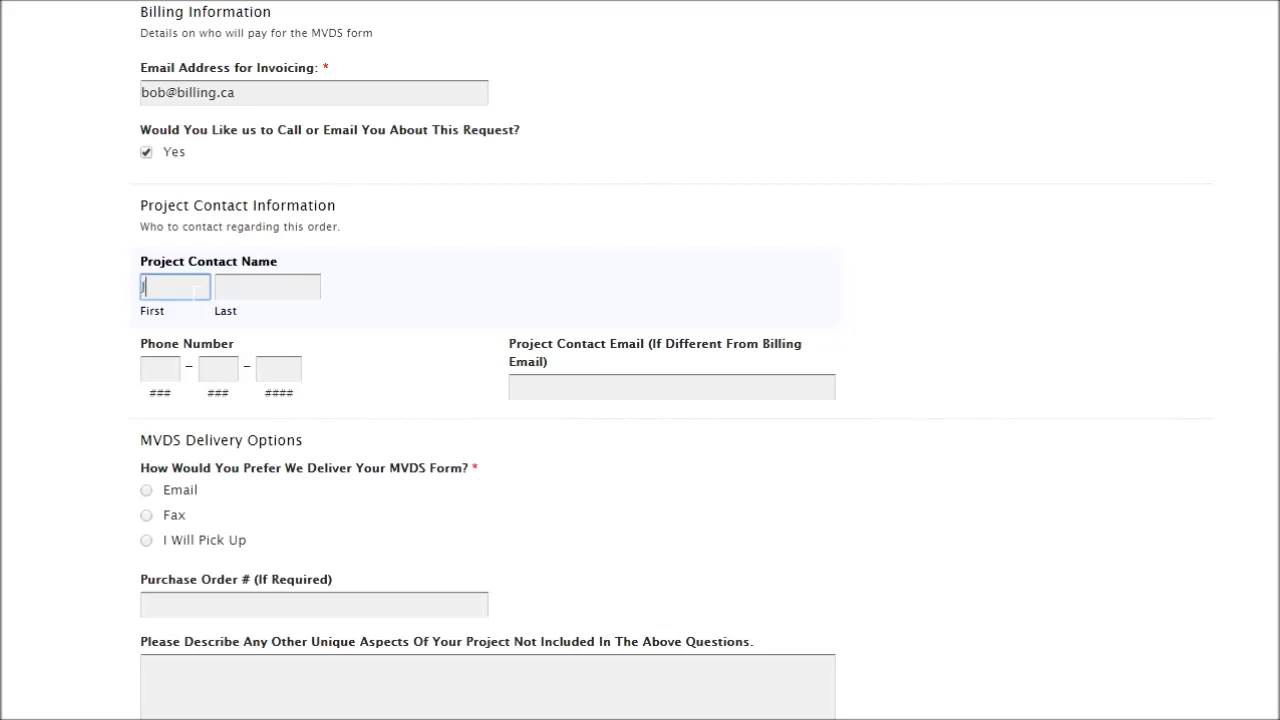
type("John smith")
key("BackSpace")
key("BackSpace")
key("BackSpace")
key("BackSpace")
key("BackSpace")
key("BackSpace")
key("Tab")
type("Smith")
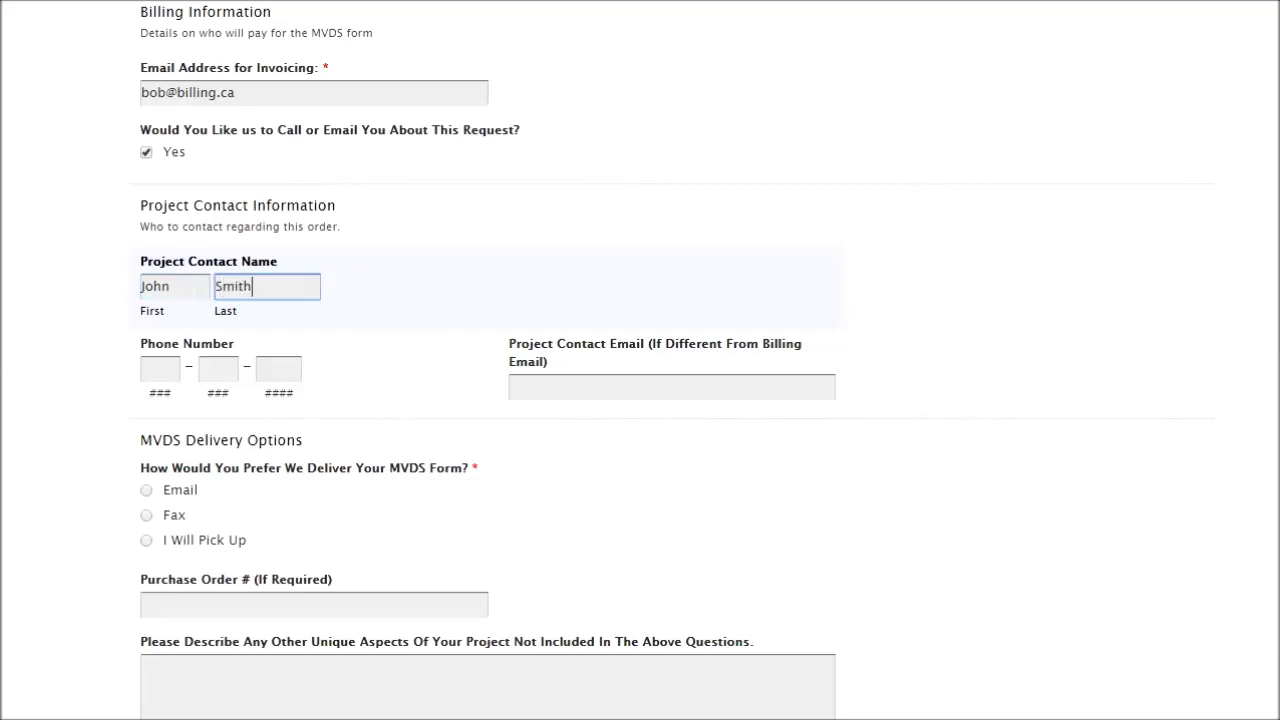
left_click(520, 387)
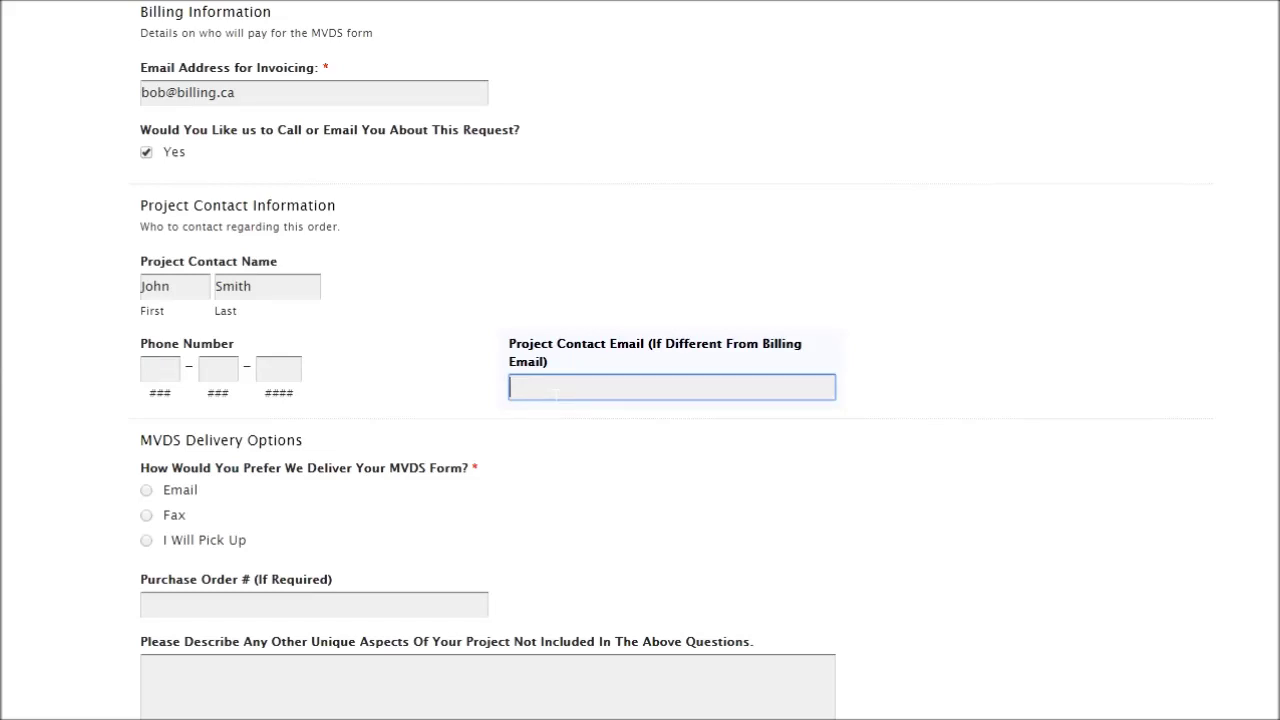
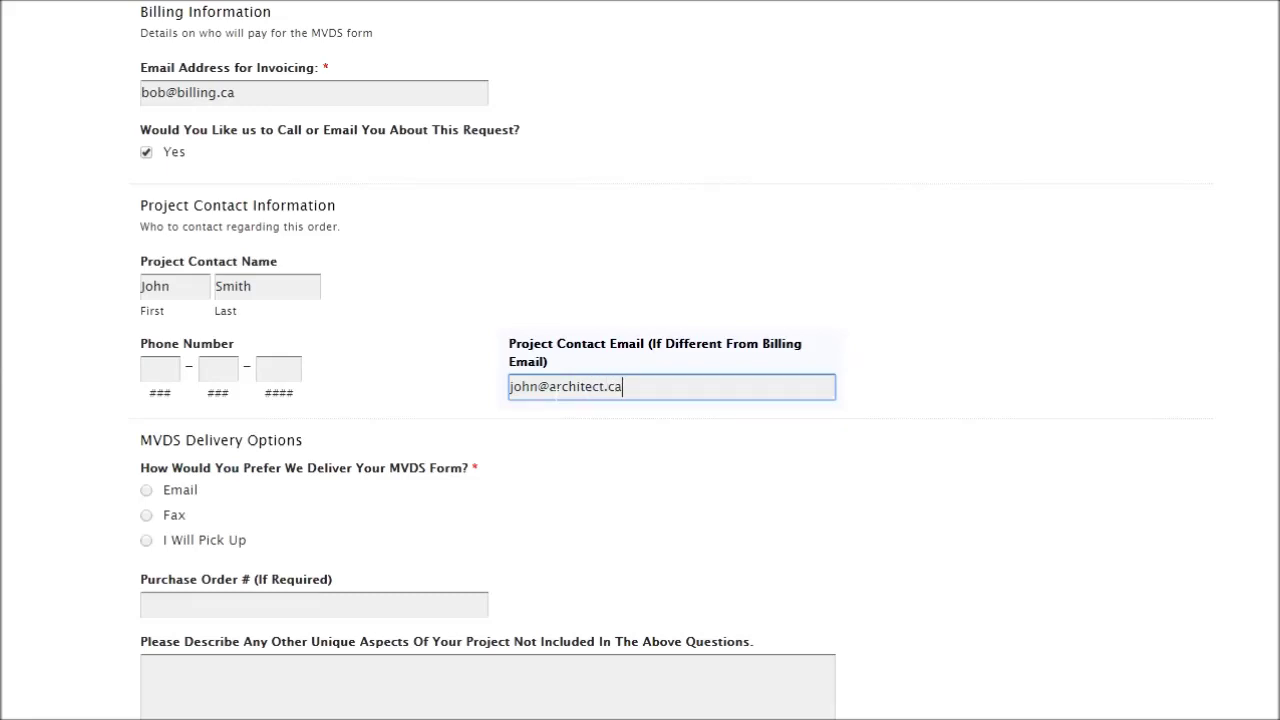
scroll(523, 400, "down", 3)
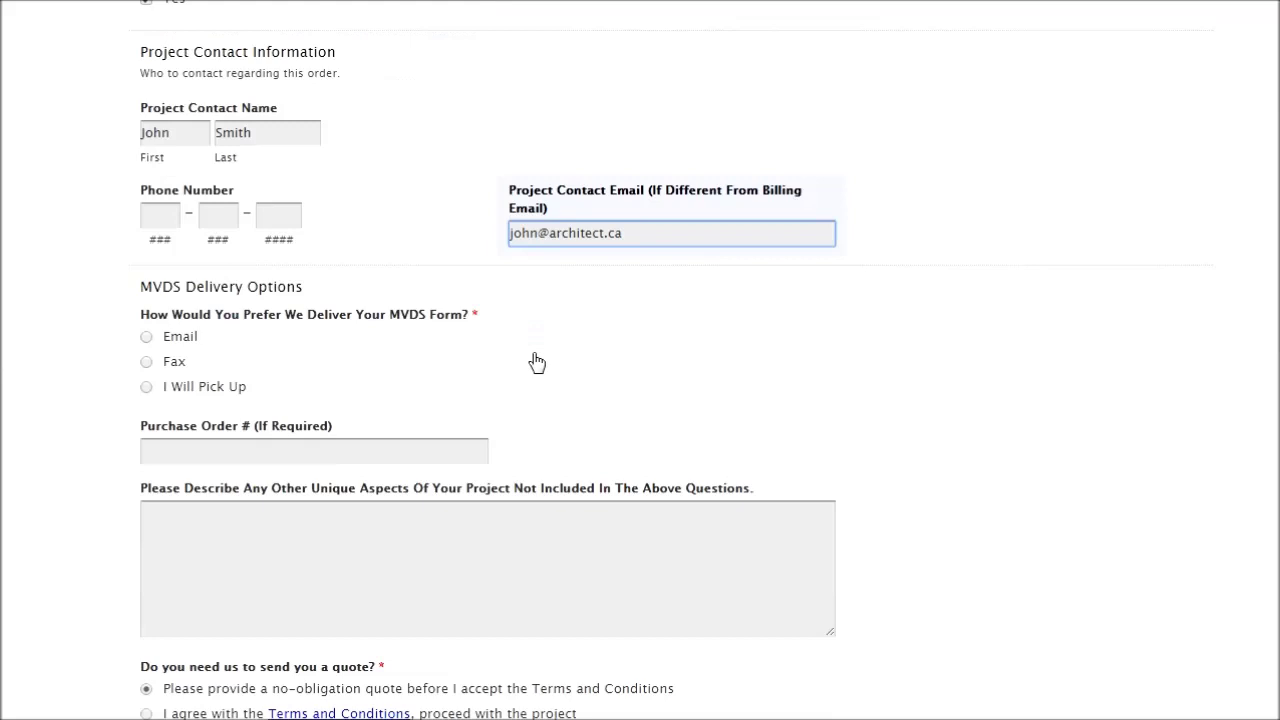
Choose Email as the MVDS delivery method and submit the completed request.
scroll(537, 362, "down", 2)
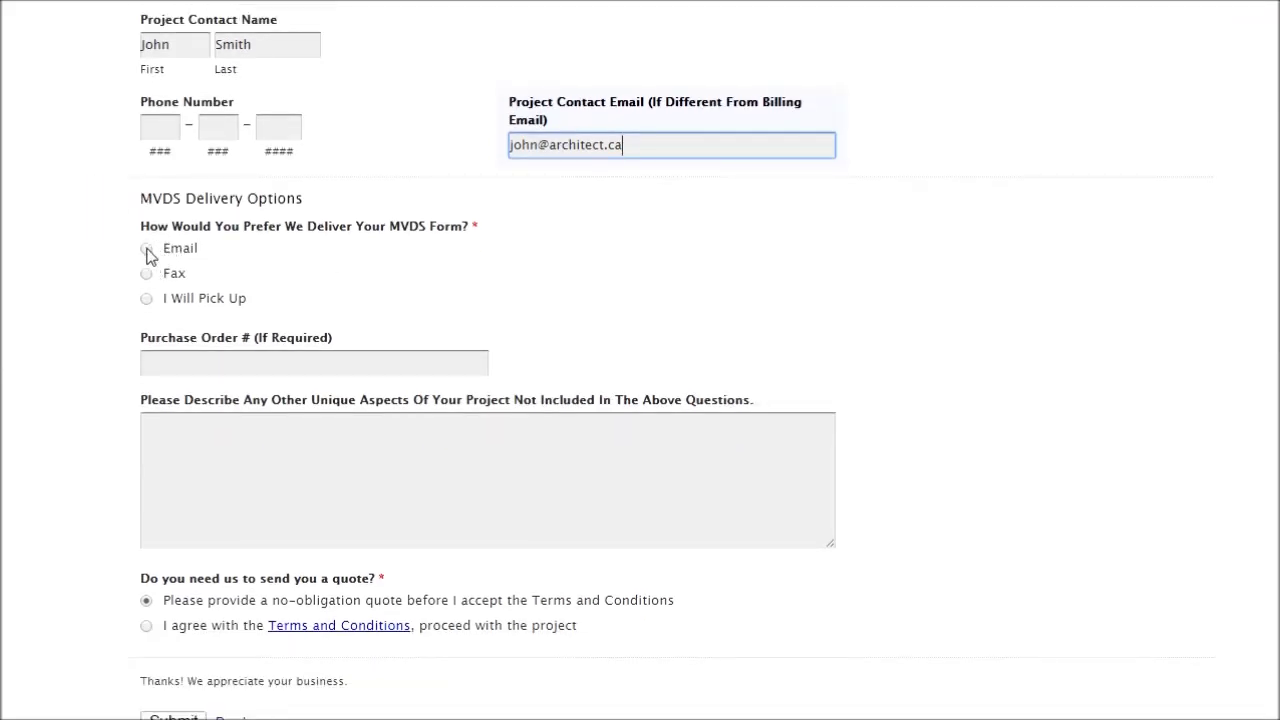
left_click(147, 250)
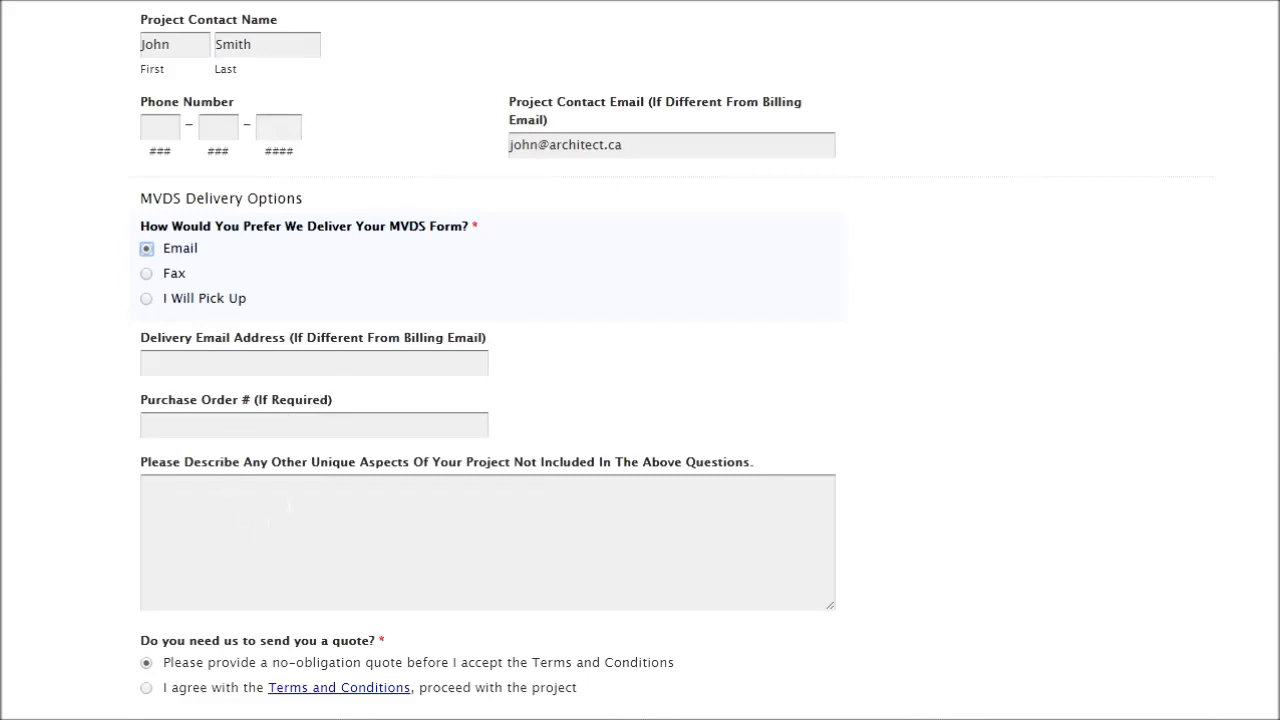
scroll(240, 514, "down", 2)
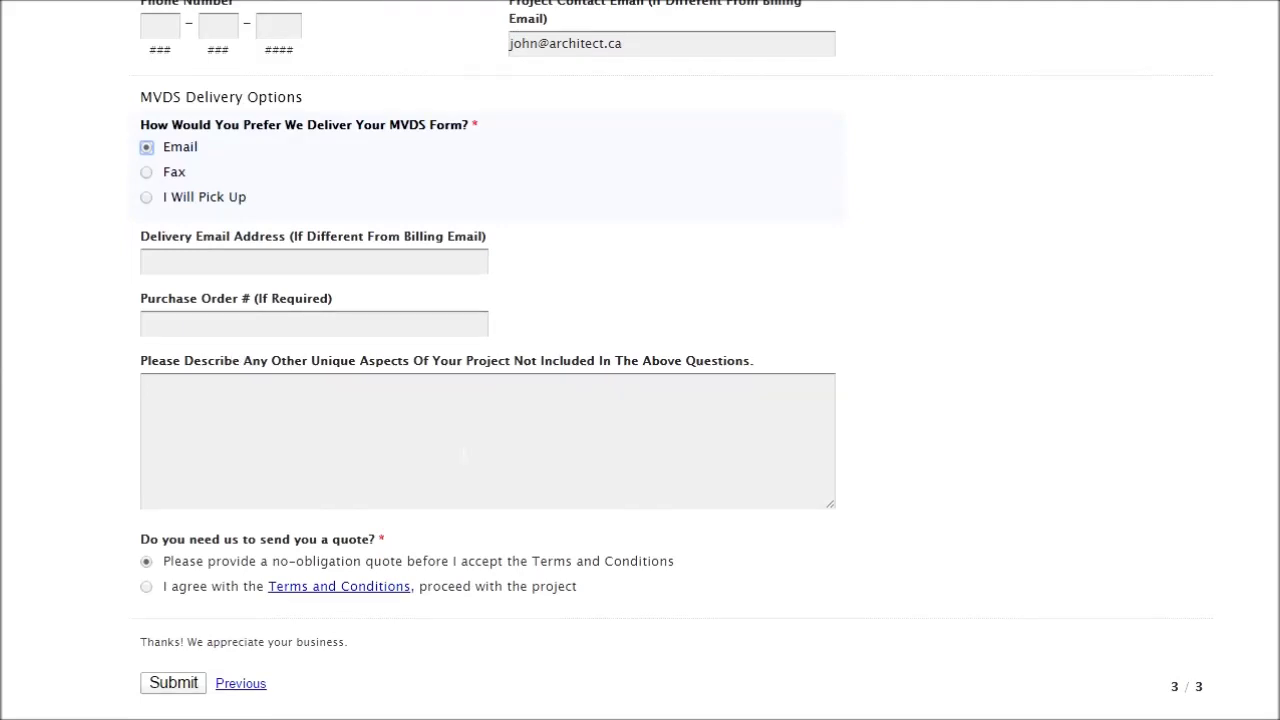
scroll(462, 455, "down", 1)
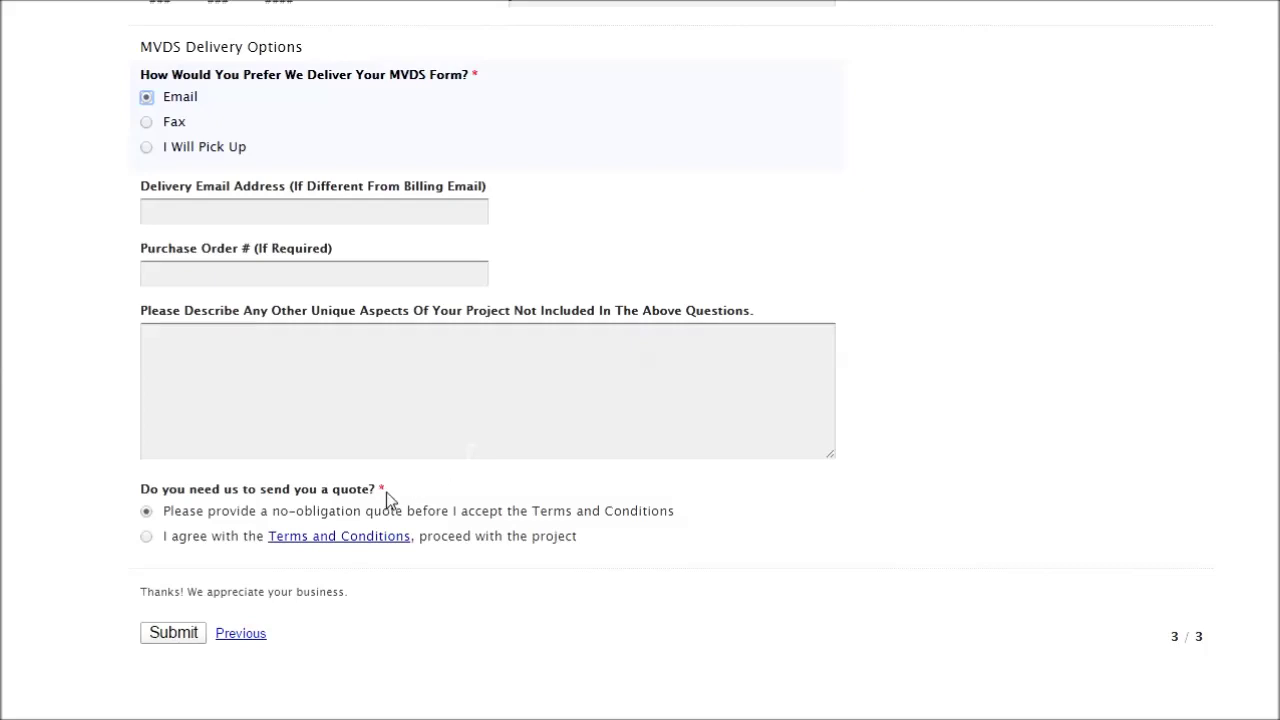
mouse_move(191, 517)
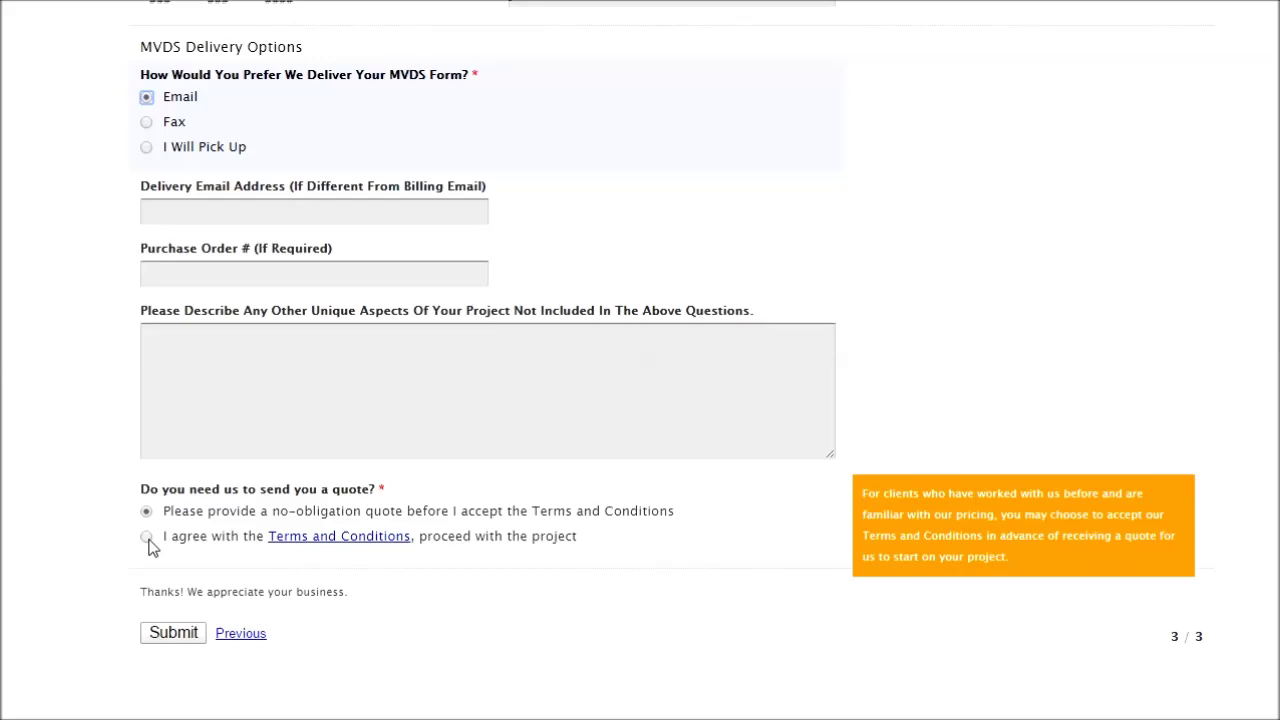
left_click(182, 635)
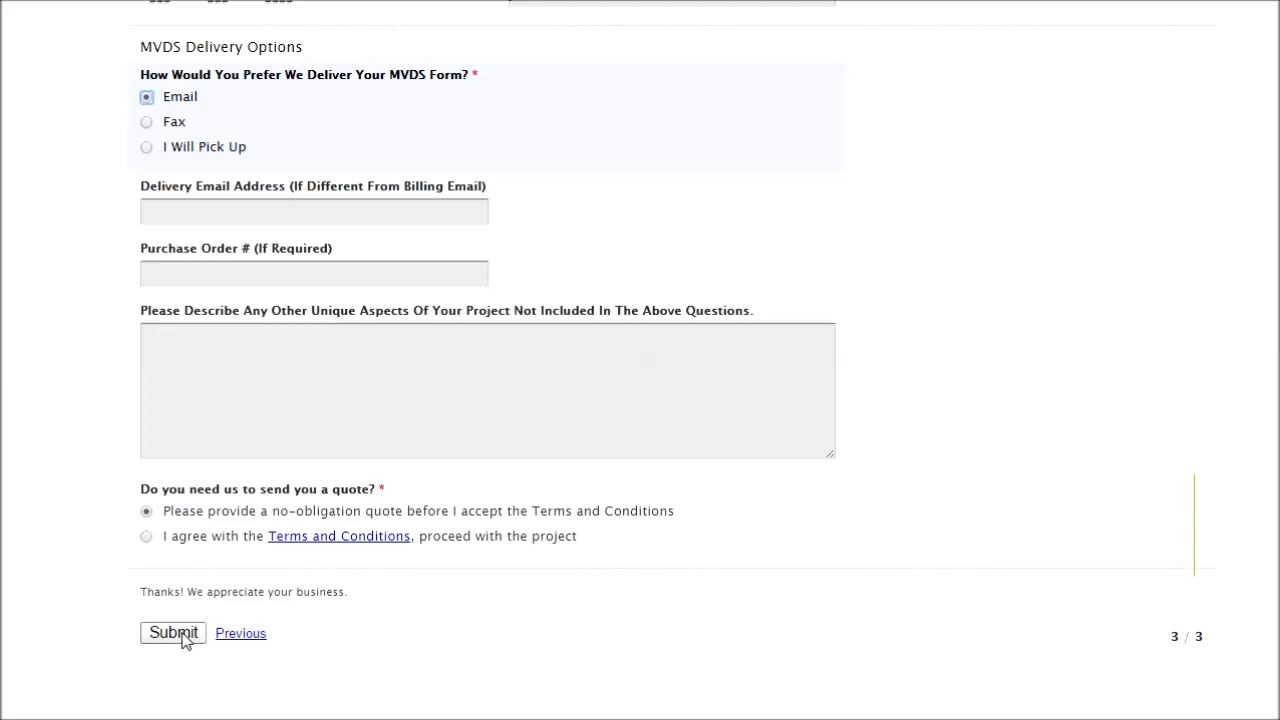